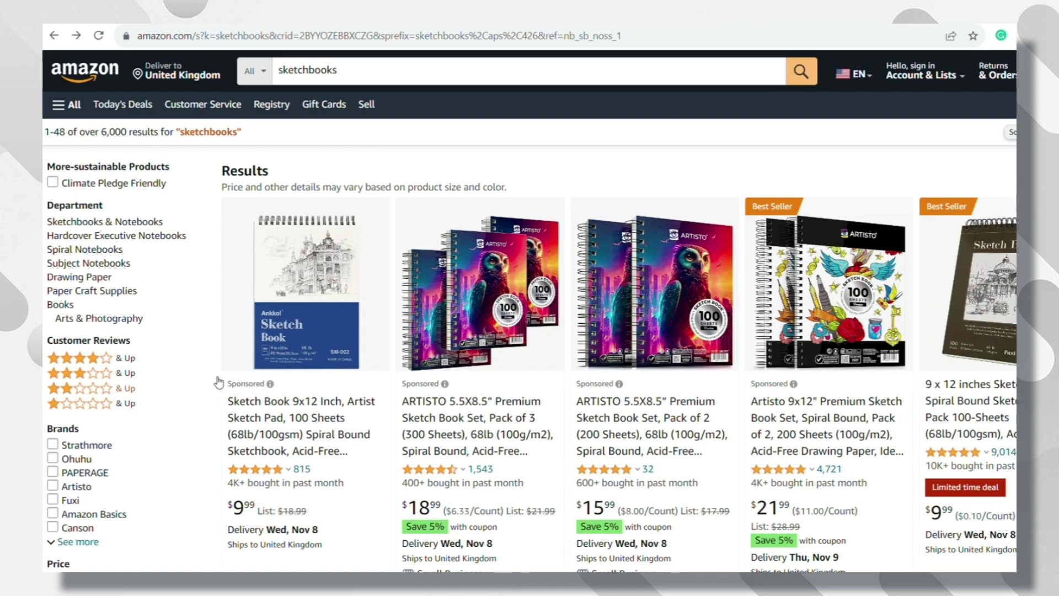
Scroll through the Amazon sketchbook results down to the Highly rated row
scroll(451, 336, down, 8)
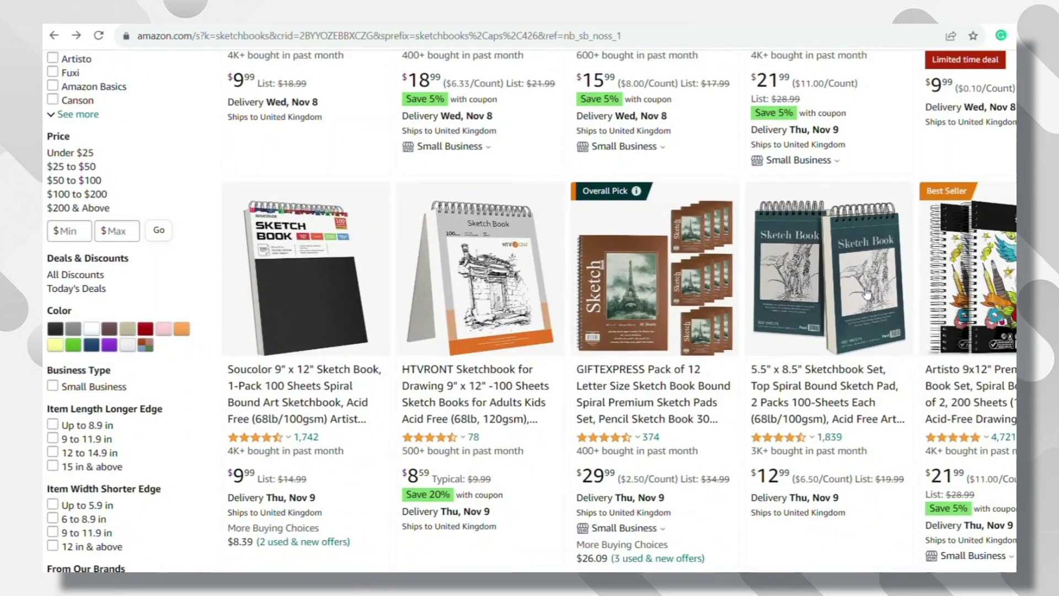
scroll(494, 298, down, 3)
scroll(493, 298, up, 1)
scroll(438, 433, down, 5)
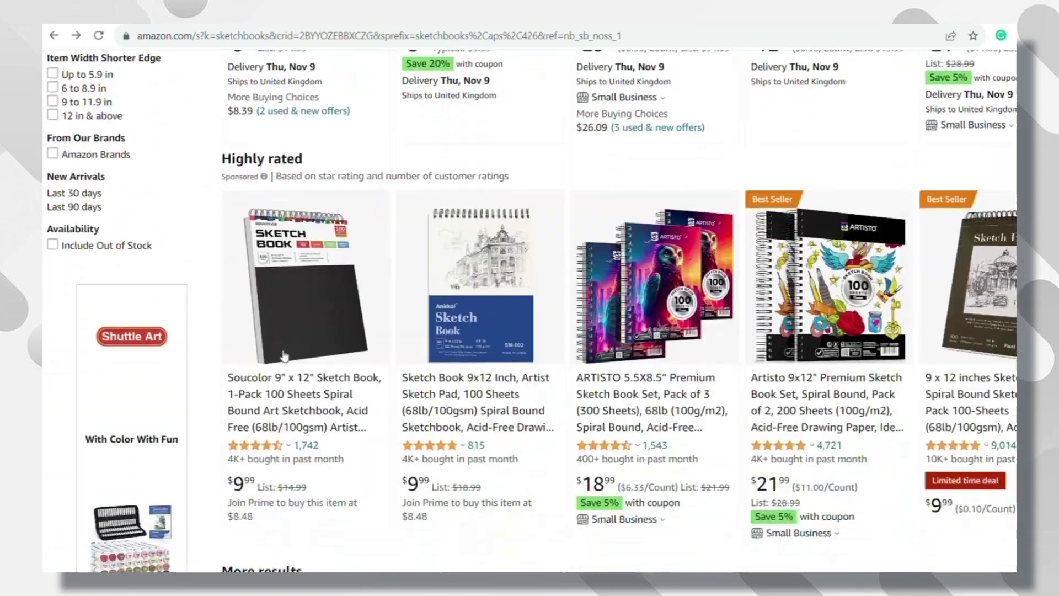
scroll(674, 285, down, 6)
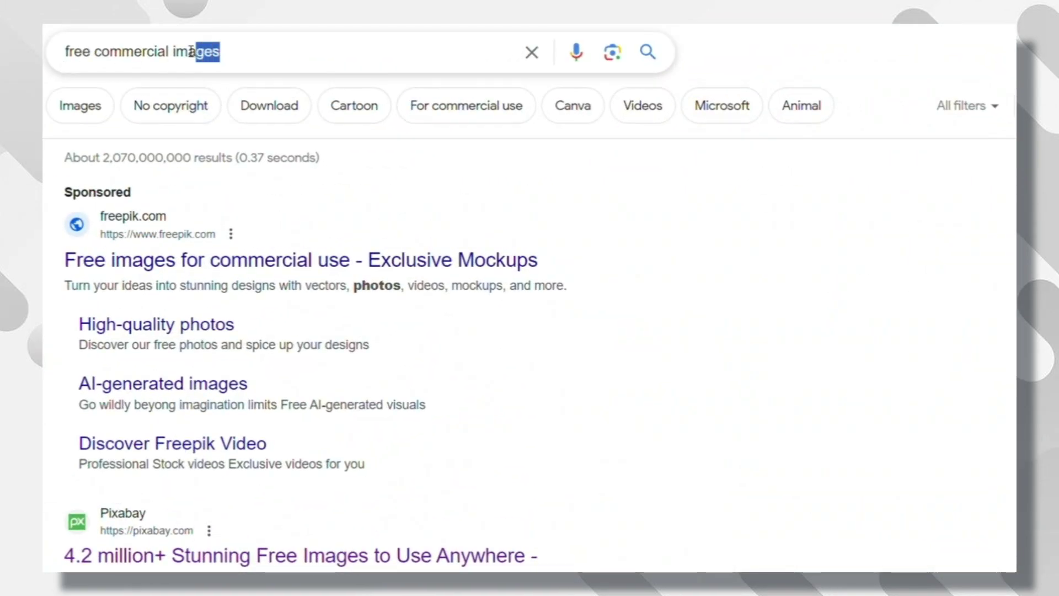
Scroll down the Google results for free commercial images
scroll(304, 414, down, 5)
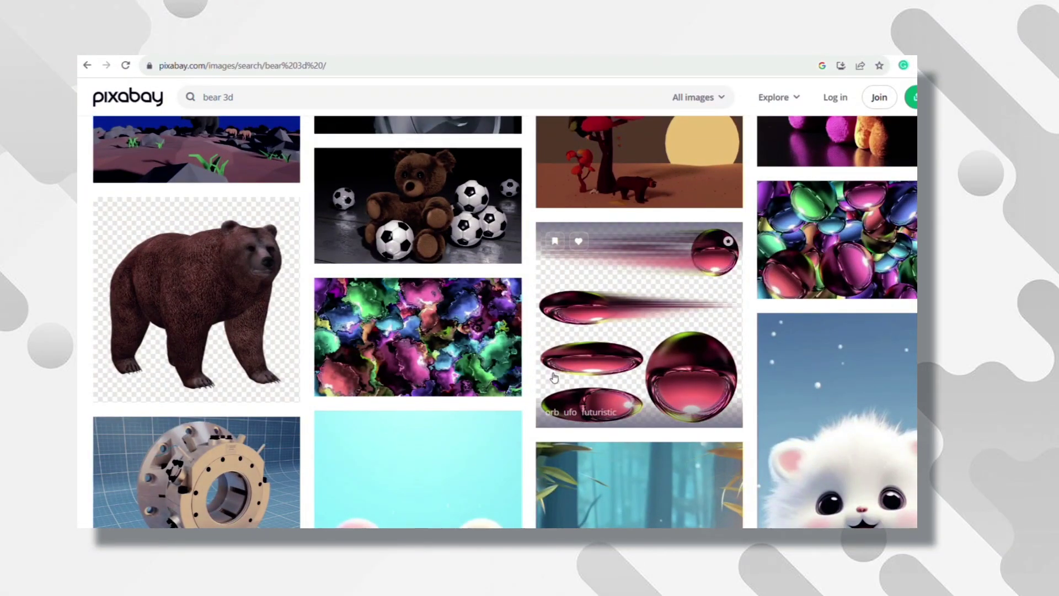
Browse the Pixabay 'bear 3d' image grid for cute cartoon bears
scroll(554, 377, down, 5)
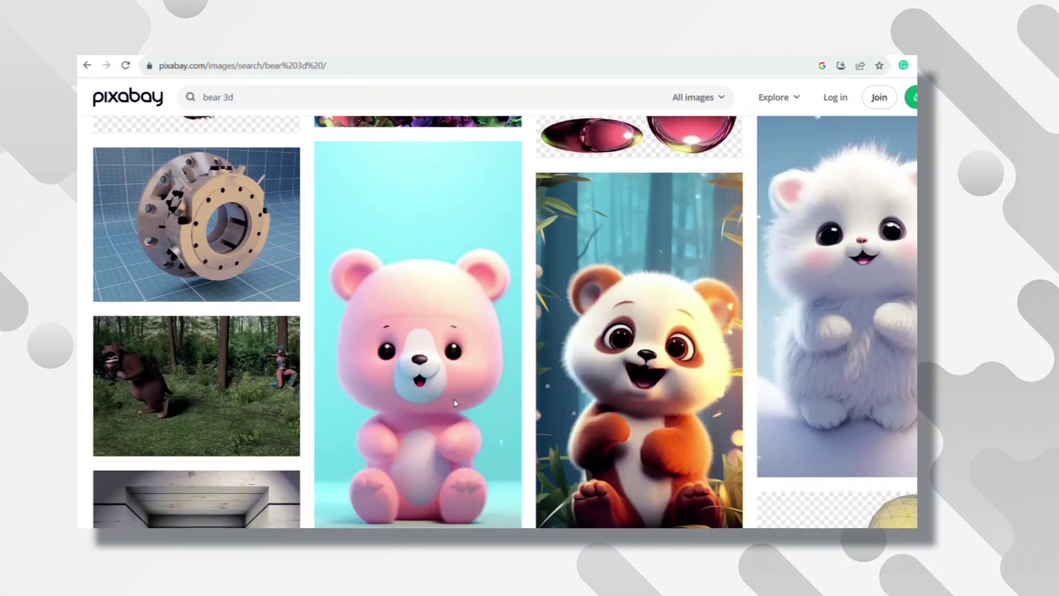
scroll(667, 380, down, 2)
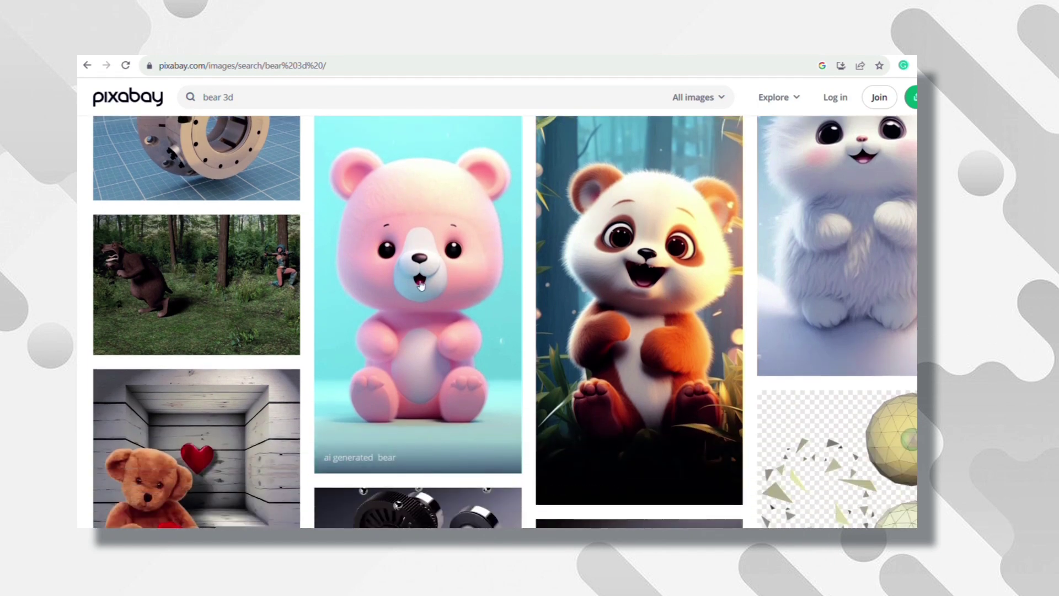
scroll(420, 285, up, 1)
scroll(523, 272, down, 7)
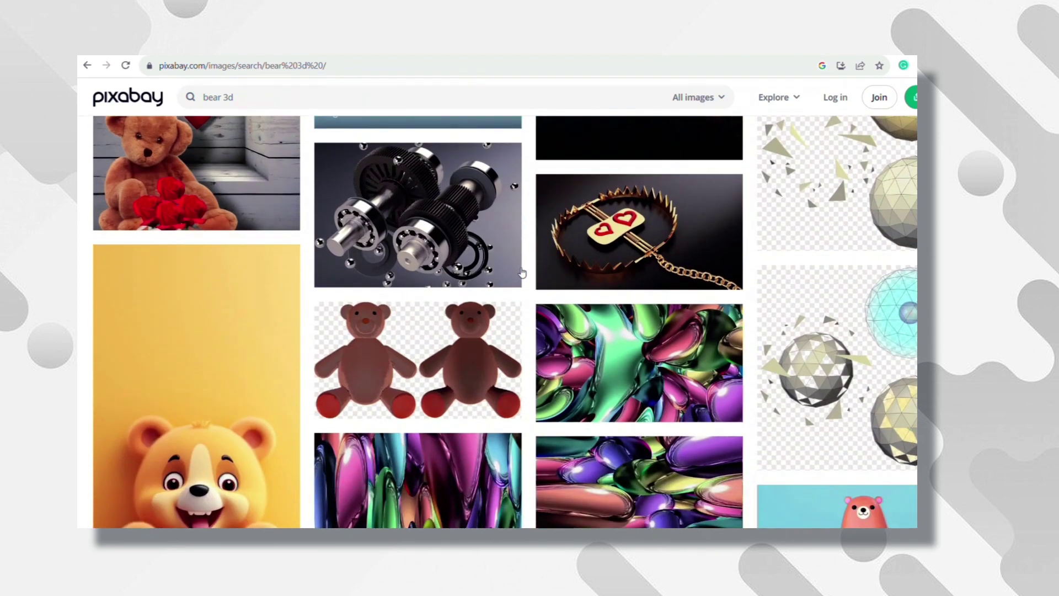
scroll(522, 272, down, 2)
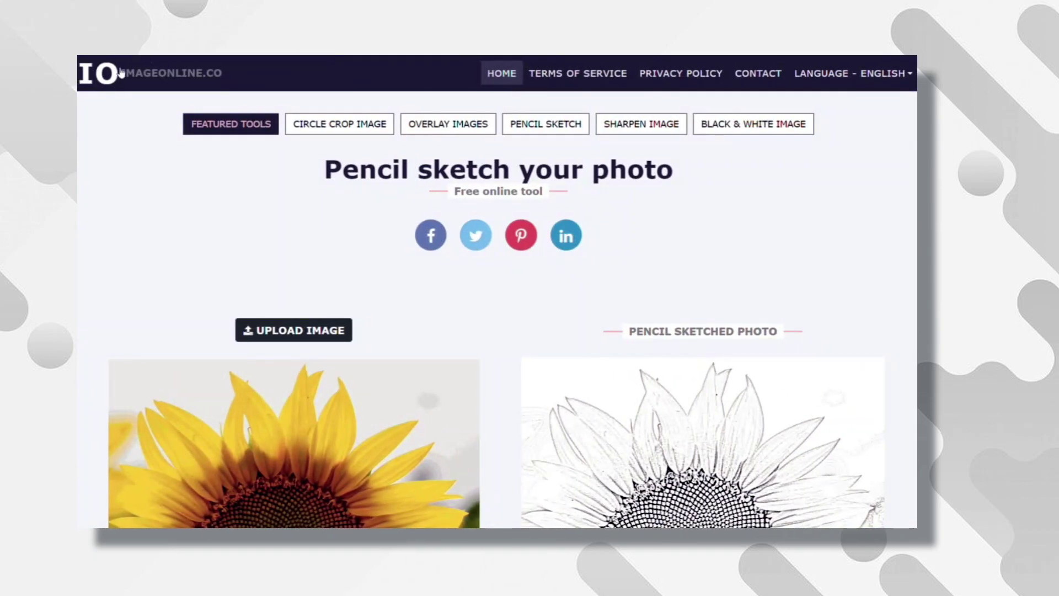
Highlight and then deselect the 'Pencil sketch your photo' tool title
mouse_move(335, 182)
mouse_down()
mouse_move(342, 170)
mouse_move(611, 160)
mouse_up()
click(783, 153)
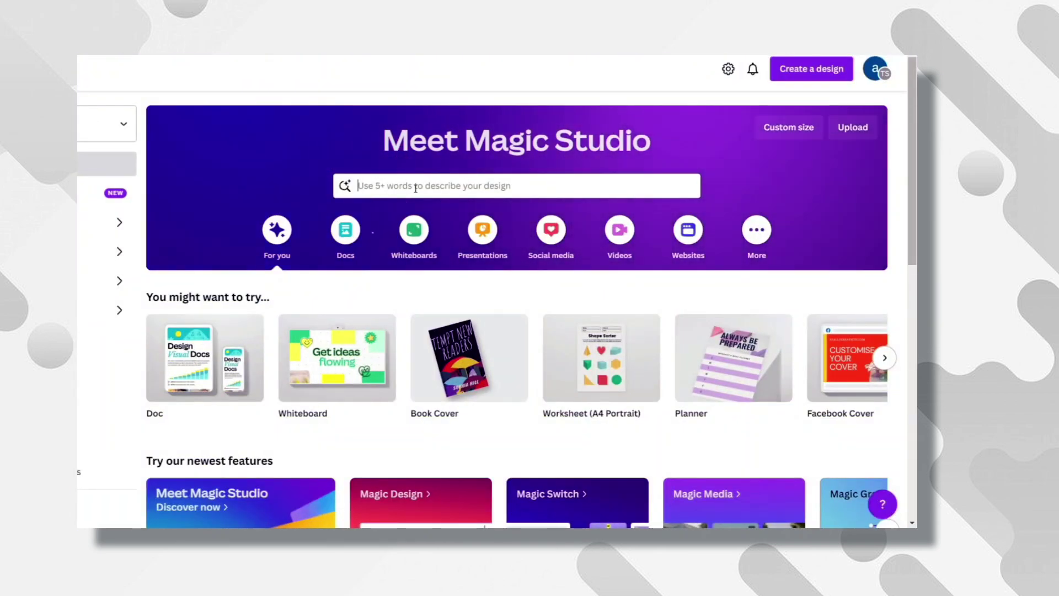
Search Canva templates for 'kids coloring books' and scroll through the results
click(415, 186)
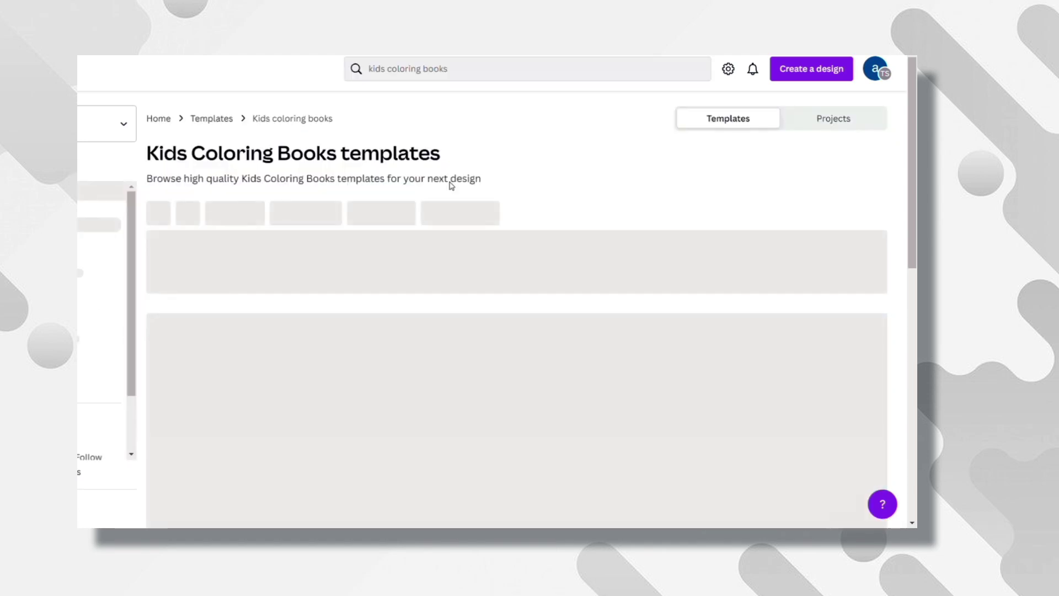
scroll(451, 185, down, 5)
scroll(601, 404, down, 2)
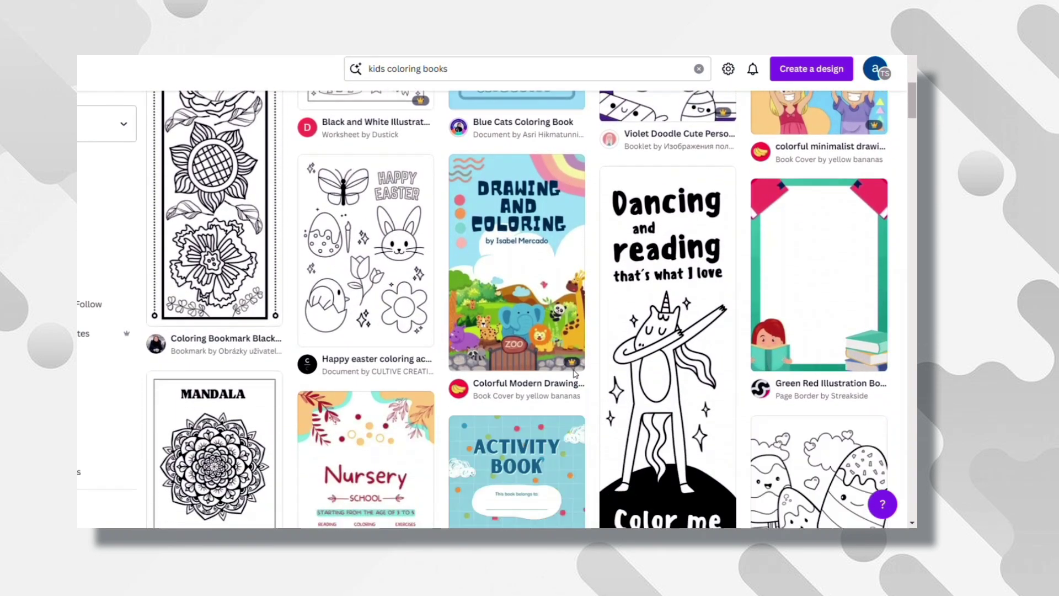
scroll(679, 378, down, 15)
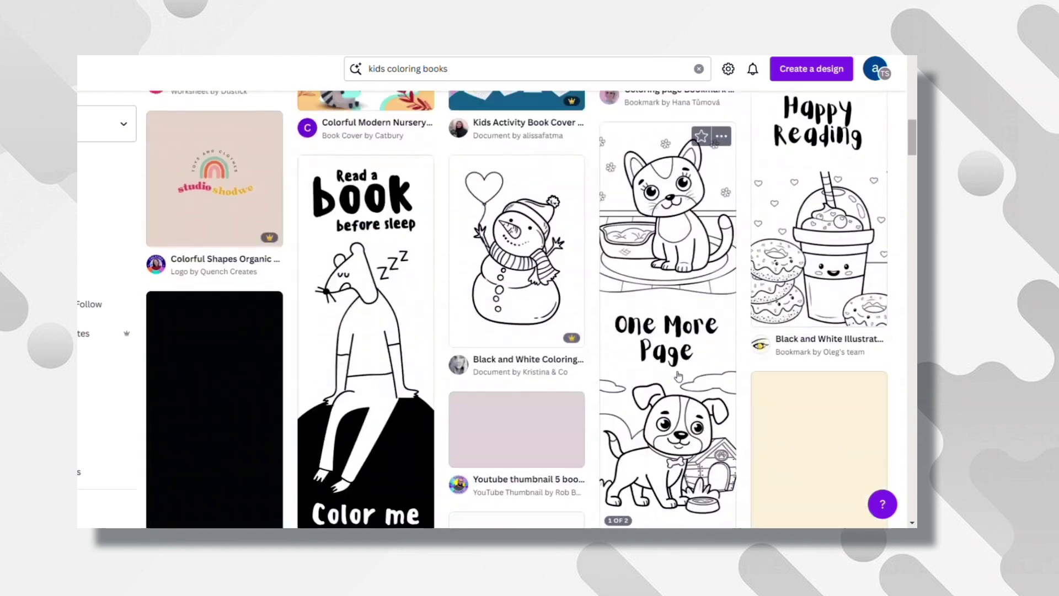
scroll(678, 378, down, 8)
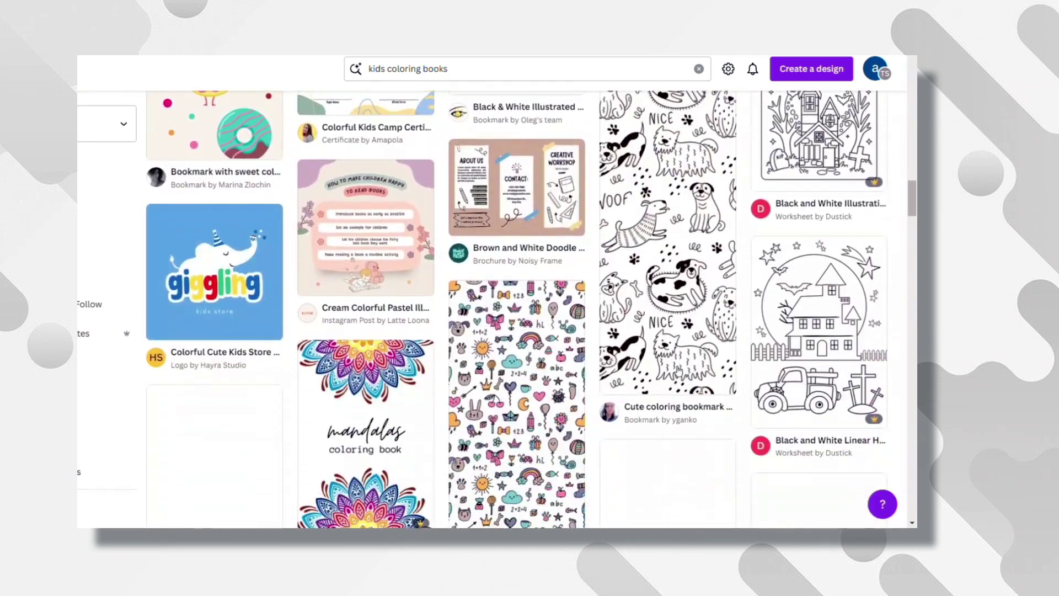
scroll(514, 292, up, 20)
scroll(515, 292, down, 1)
Open the colorful minimalist drawing and coloring kids book cover and browse 'More like this'
click(818, 207)
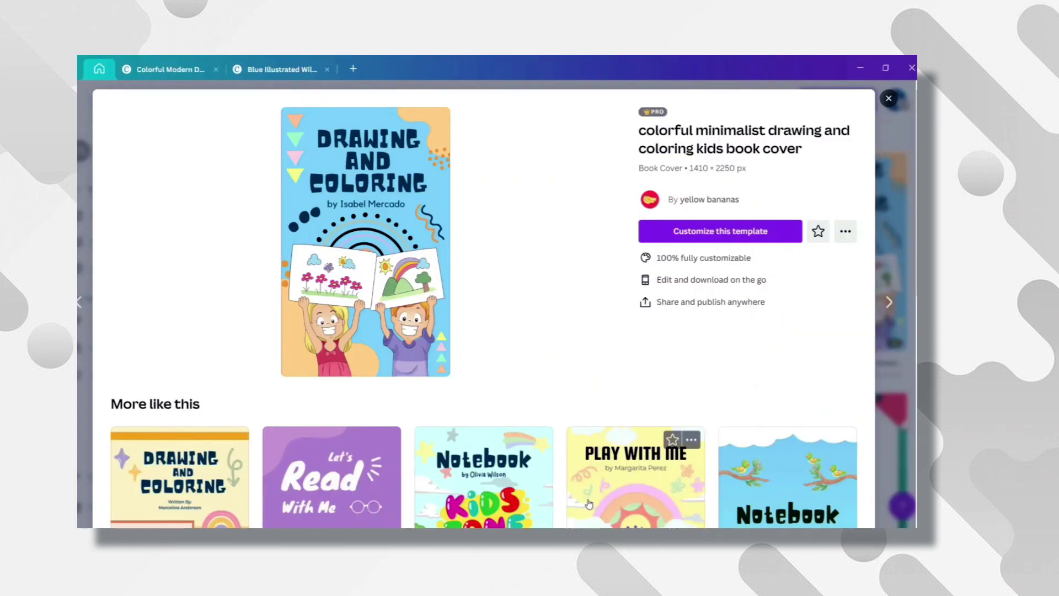
scroll(407, 436, down, 3)
scroll(407, 436, down, 5)
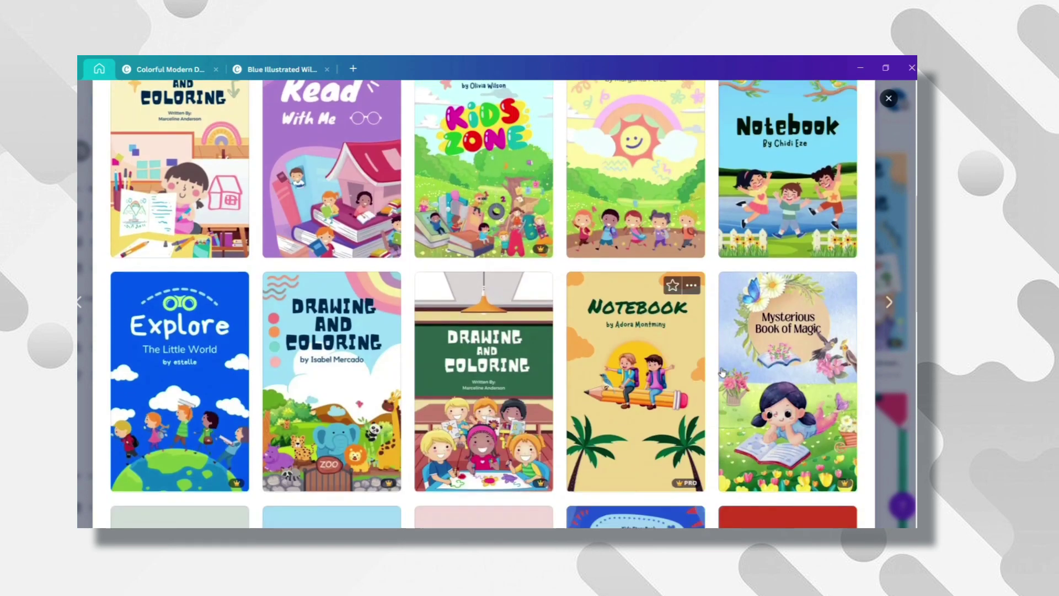
scroll(586, 406, down, 3)
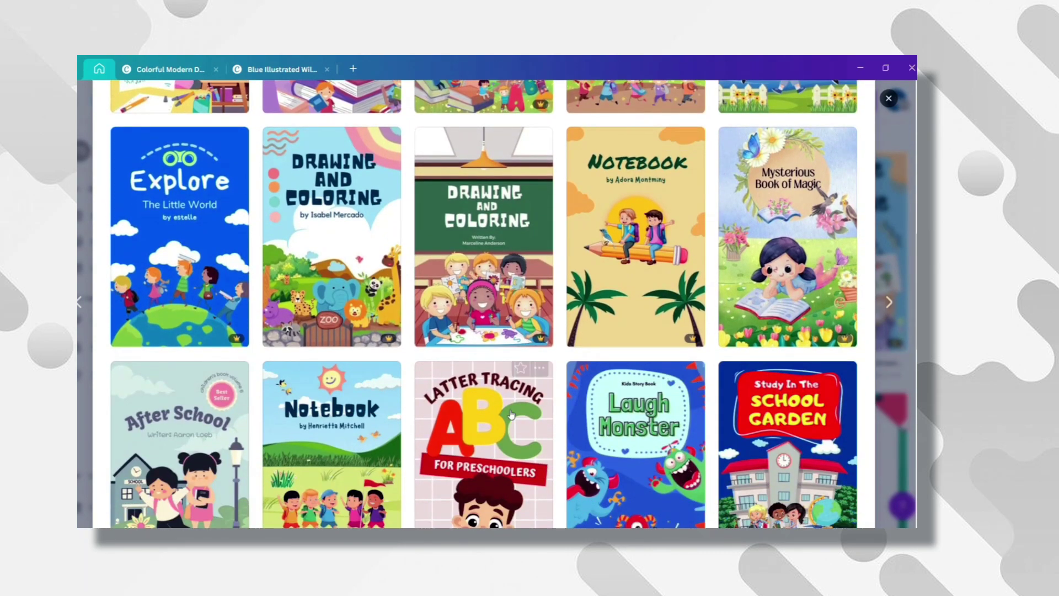
scroll(511, 415, down, 5)
scroll(548, 262, down, 5)
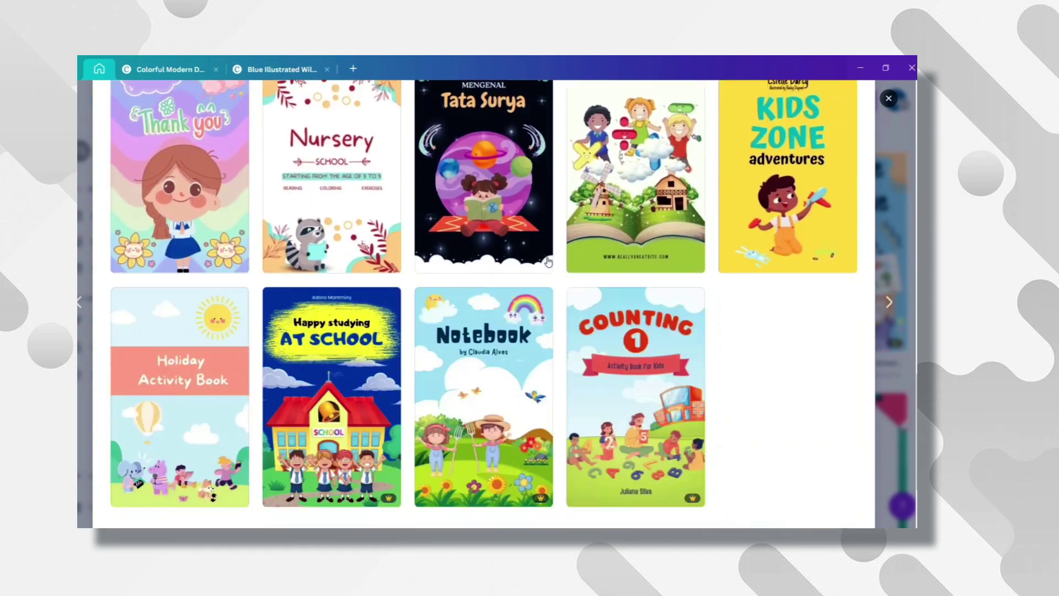
scroll(614, 329, up, 15)
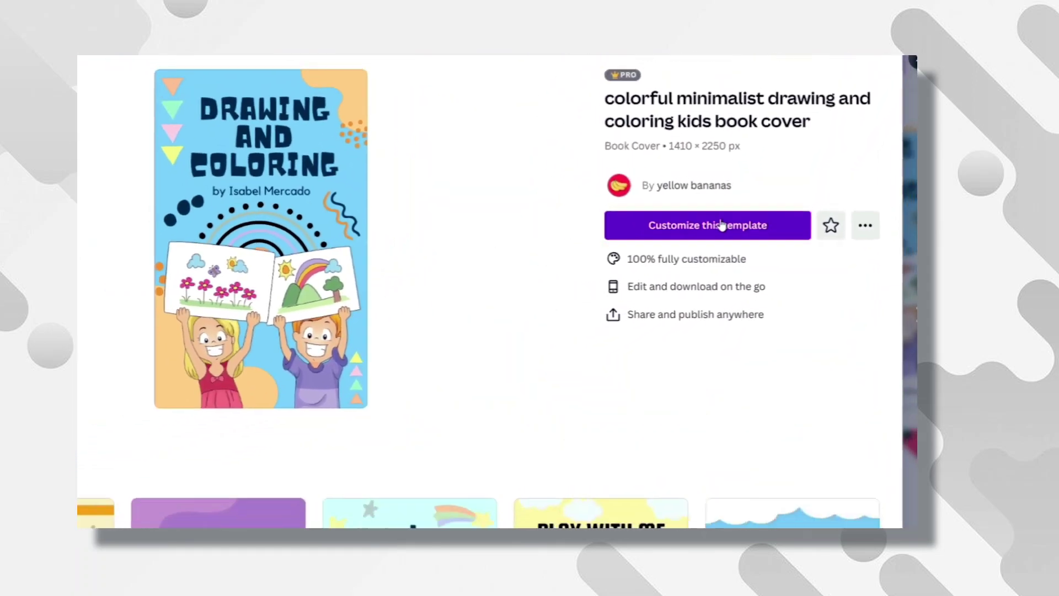
Start customizing the book cover template at 26% zoom with uploaded images showing
click(700, 213)
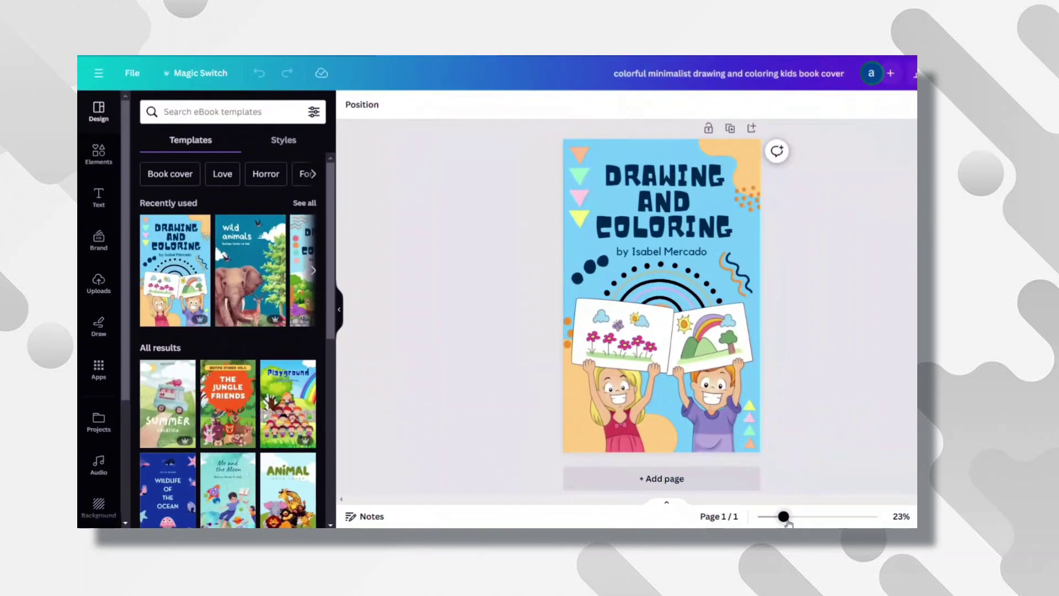
drag(780, 517, 790, 523)
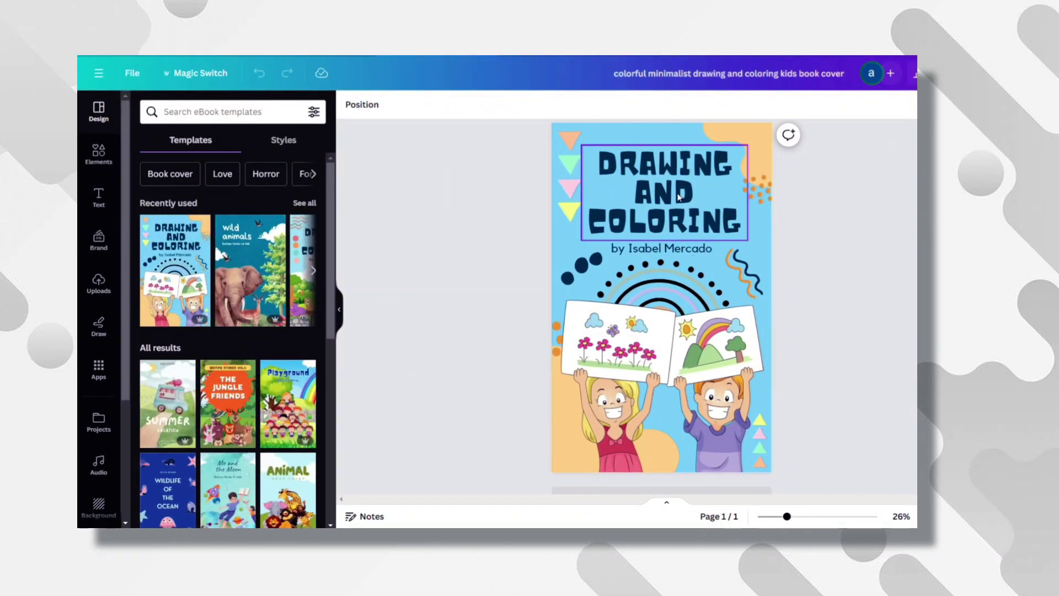
click(99, 282)
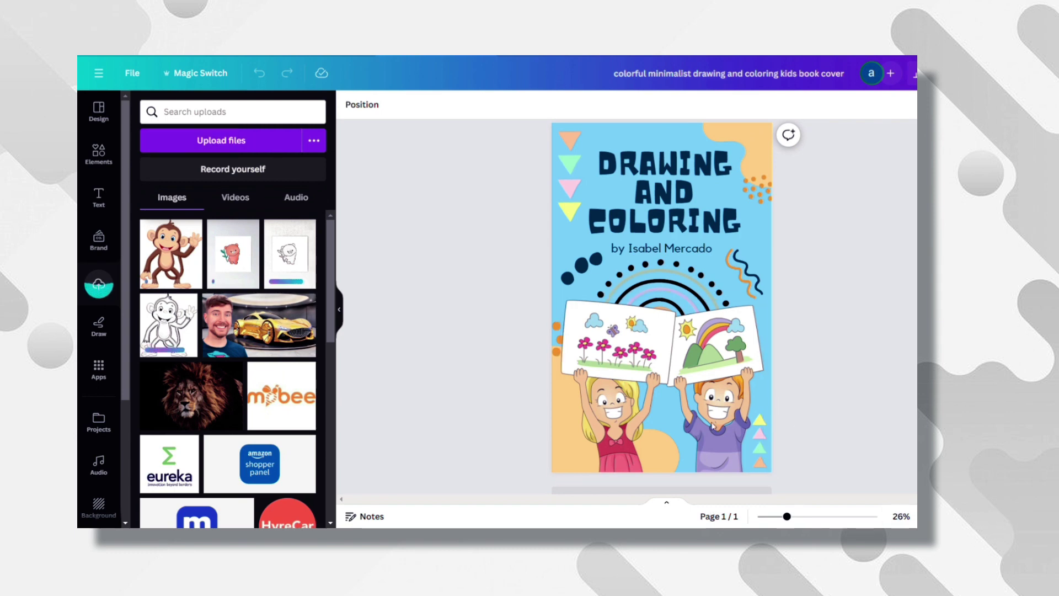
Replace the DRAWING AND COLORING title with '20 DAYS KIDS ANIMAL SKETCHBOOK' and resize its box
click(674, 183)
click(688, 194)
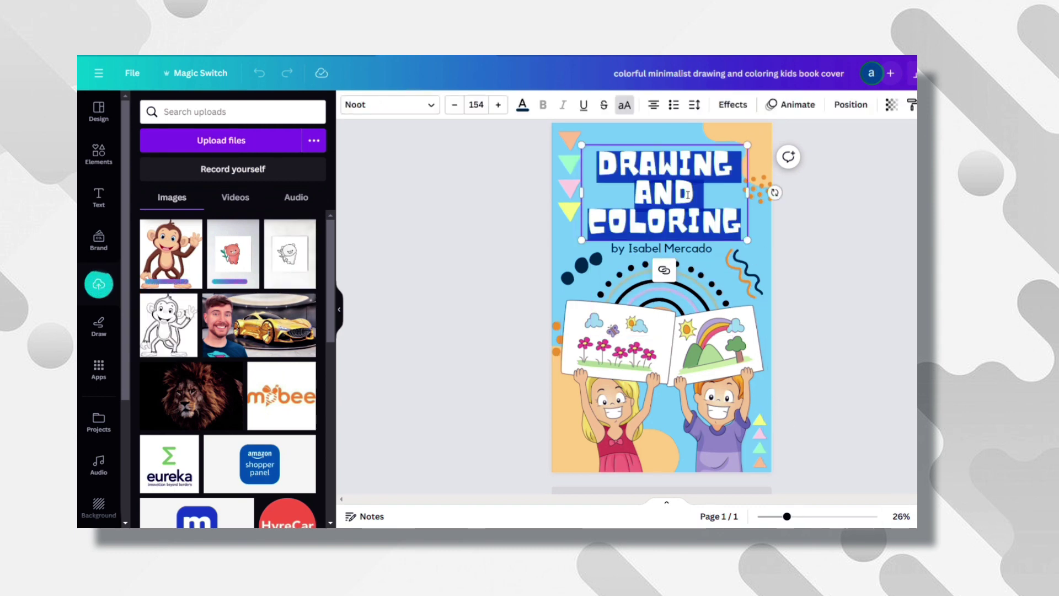
text(20 DAYS KIDS ANIMAL SKETCHBOOK)
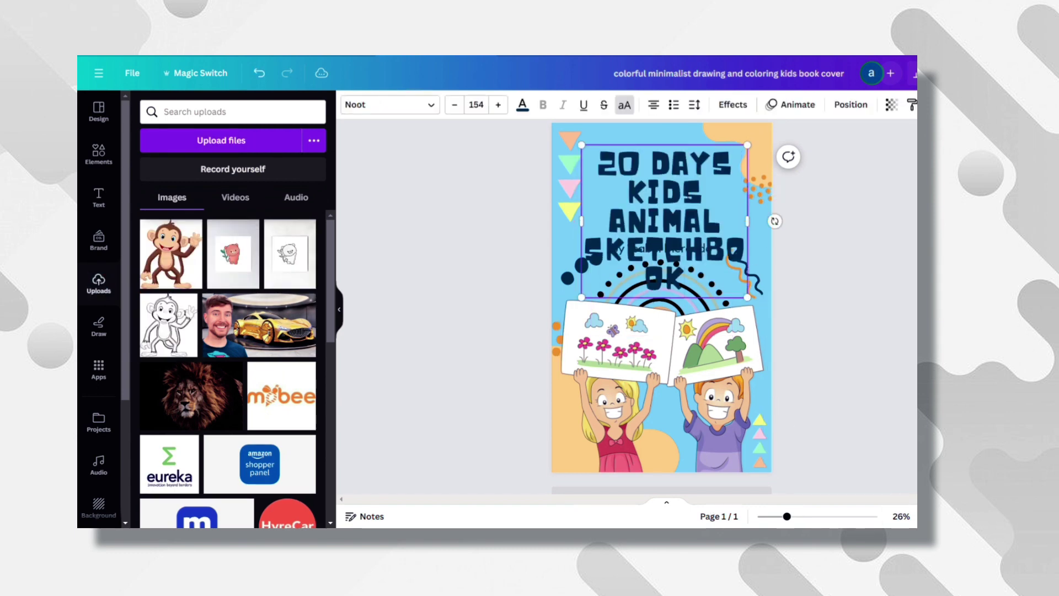
drag(756, 300, 712, 259)
drag(713, 209, 769, 193)
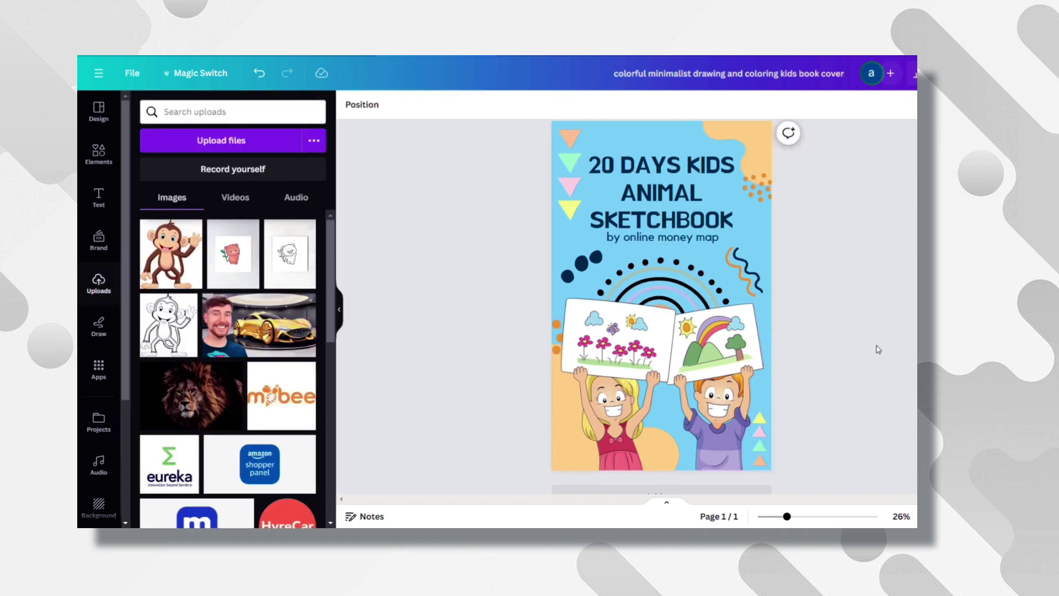
Add page 2 with a large outline monkey and a small colour monkey top-right
scroll(879, 350, down, 1)
click(720, 460)
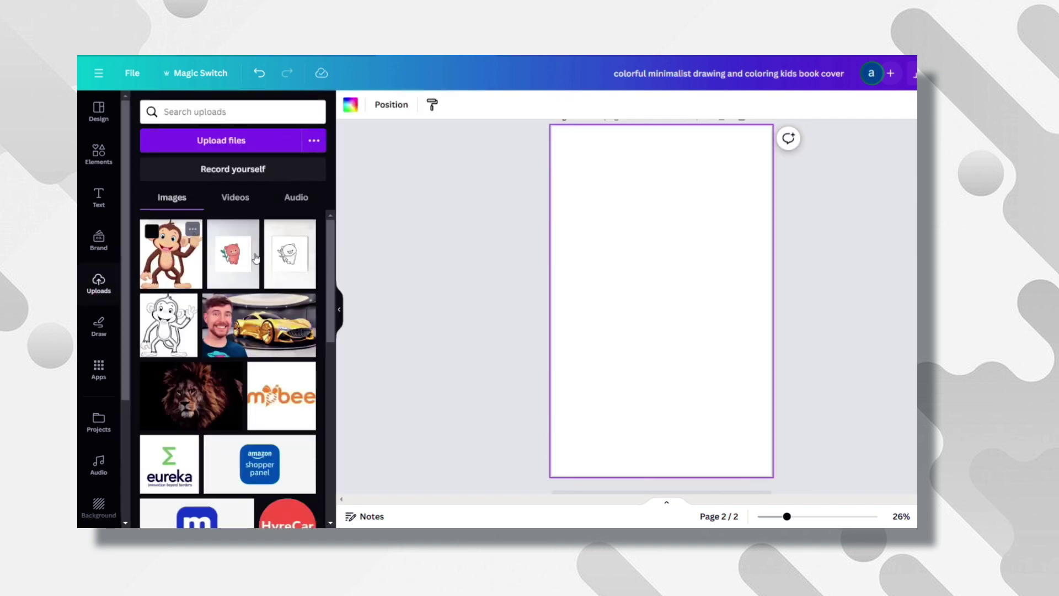
drag(542, 278, 684, 309)
drag(150, 314, 589, 352)
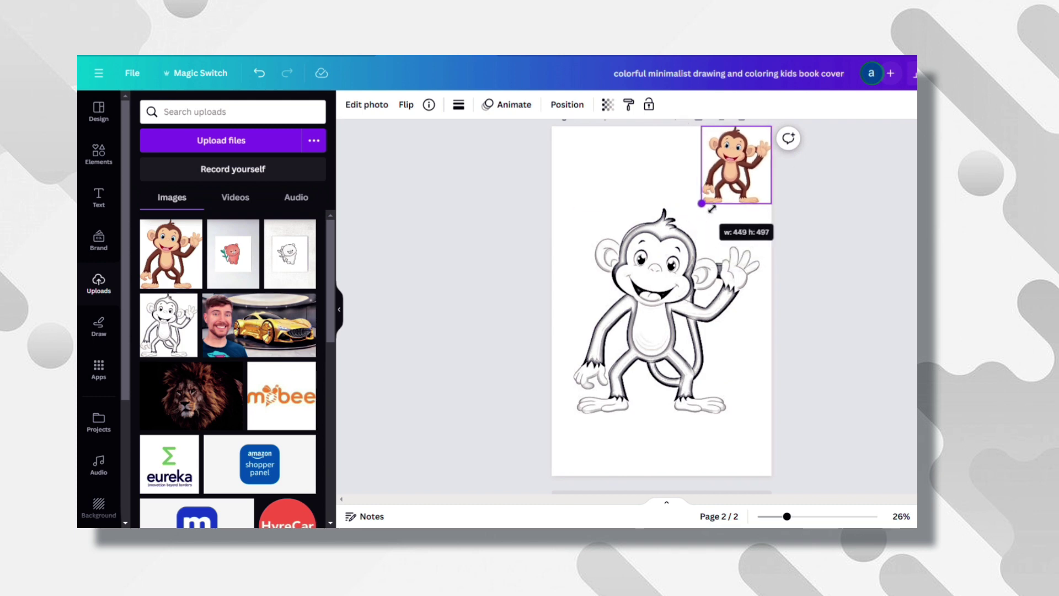
drag(705, 214, 784, 202)
click(639, 345)
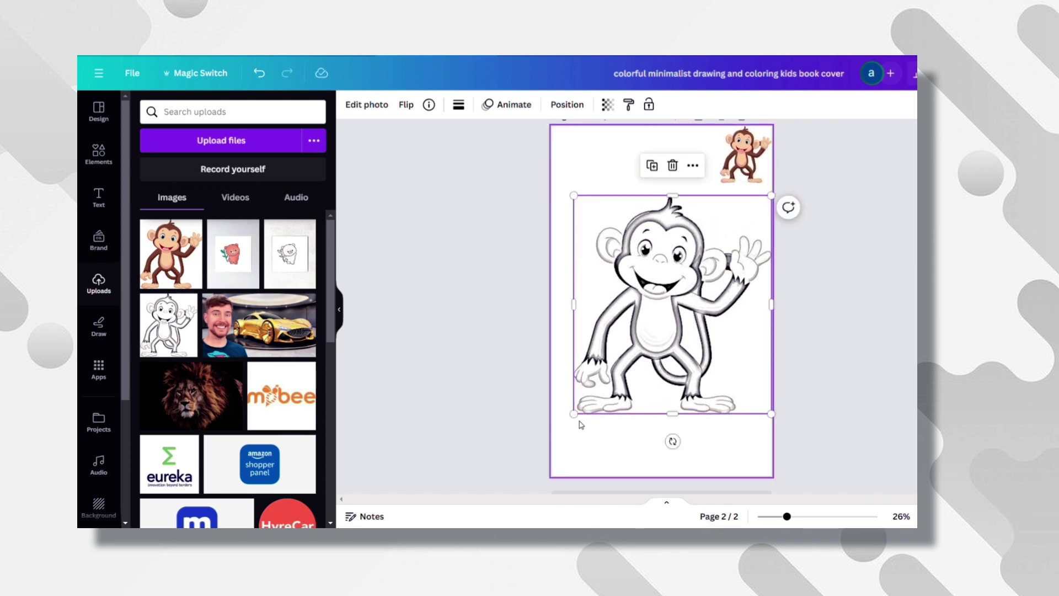
drag(574, 414, 563, 435)
drag(721, 183, 729, 196)
click(750, 287)
scroll(833, 326, up, 2)
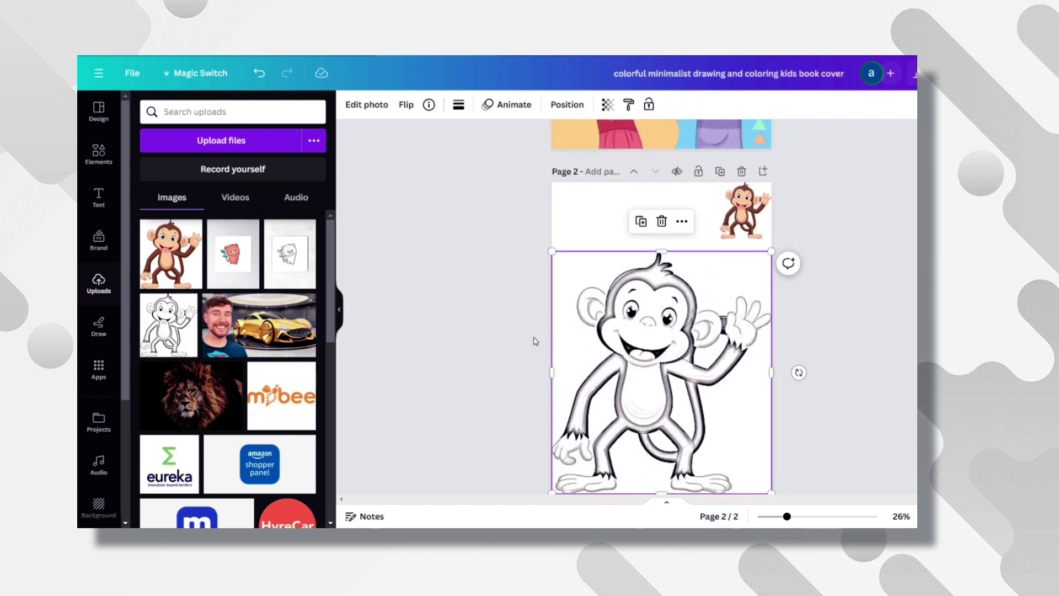
click(458, 300)
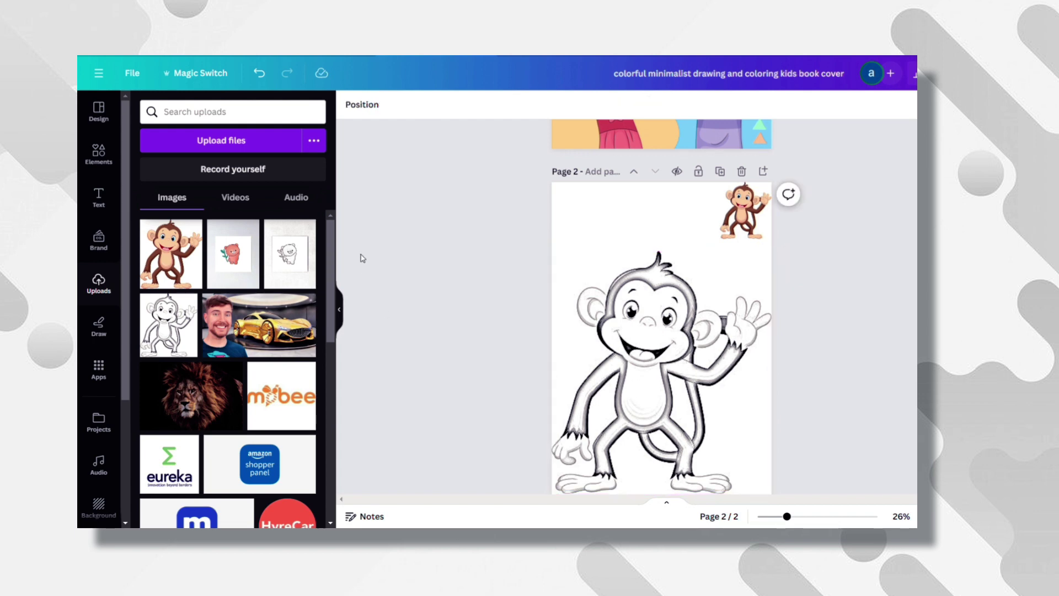
Add a '#day1' subheading to page 2
click(99, 195)
click(208, 274)
text(#day1)
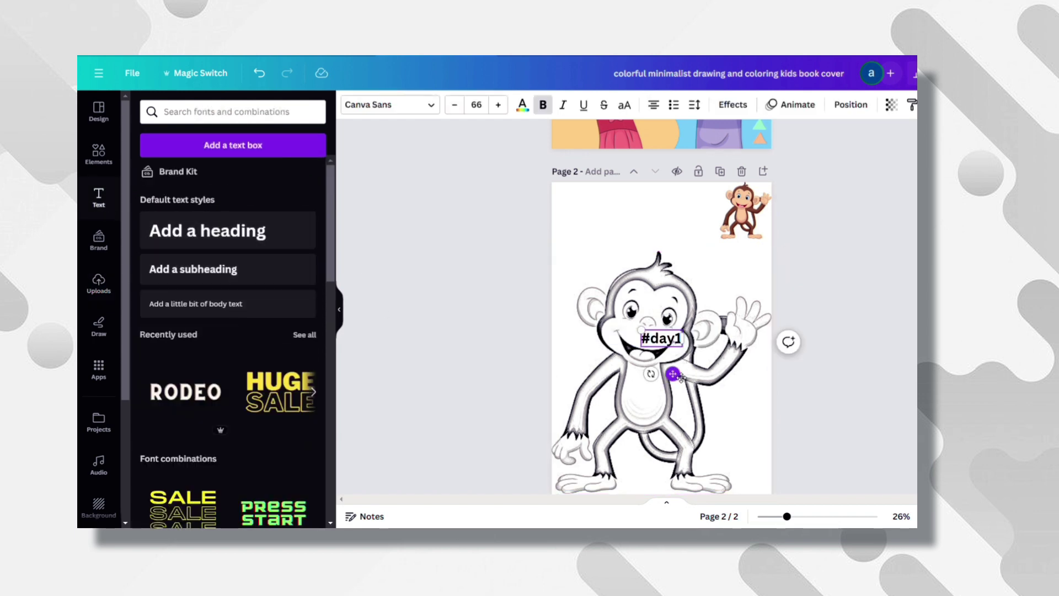
Place a rainbow graphic from the 'coloring' element search in the page's top-left corner
click(98, 153)
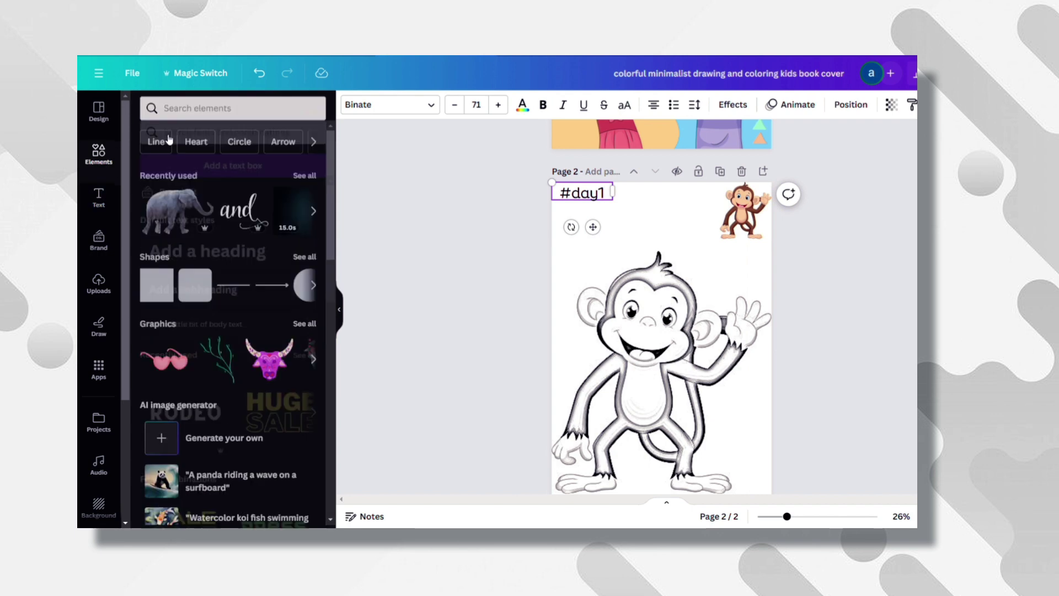
click(236, 112)
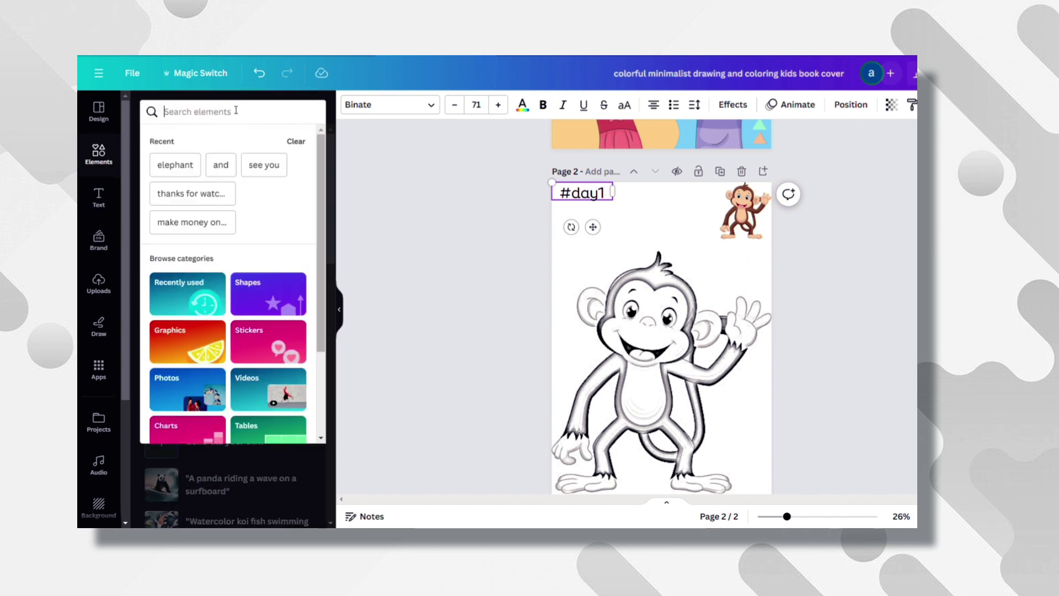
text(coloring)
key(Return)
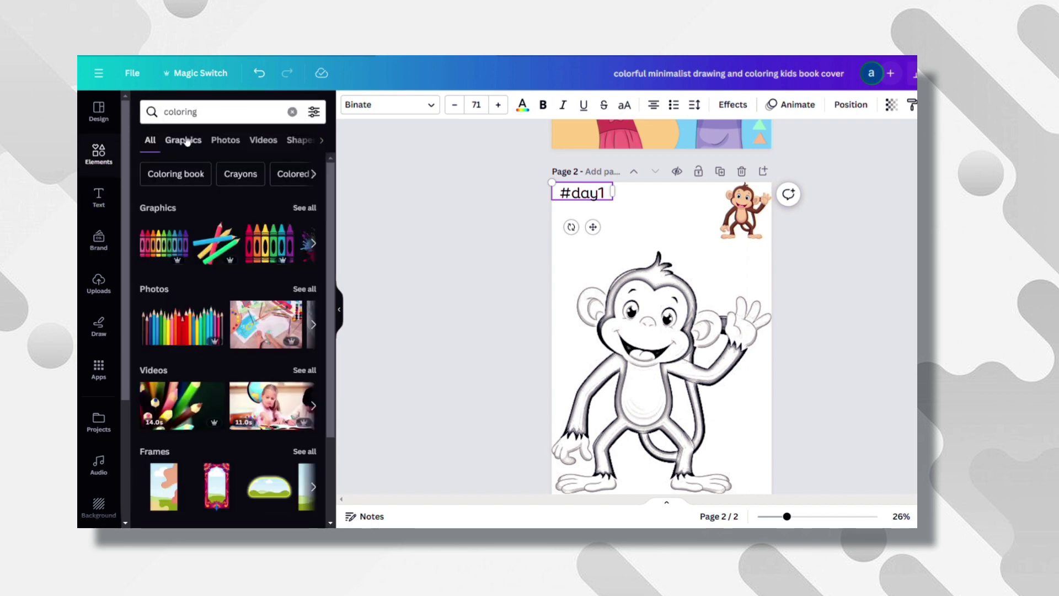
click(183, 140)
drag(168, 361, 600, 194)
drag(585, 157, 551, 117)
Add a third sketchbook page and scroll through the Elements sections
scroll(848, 344, down, 2)
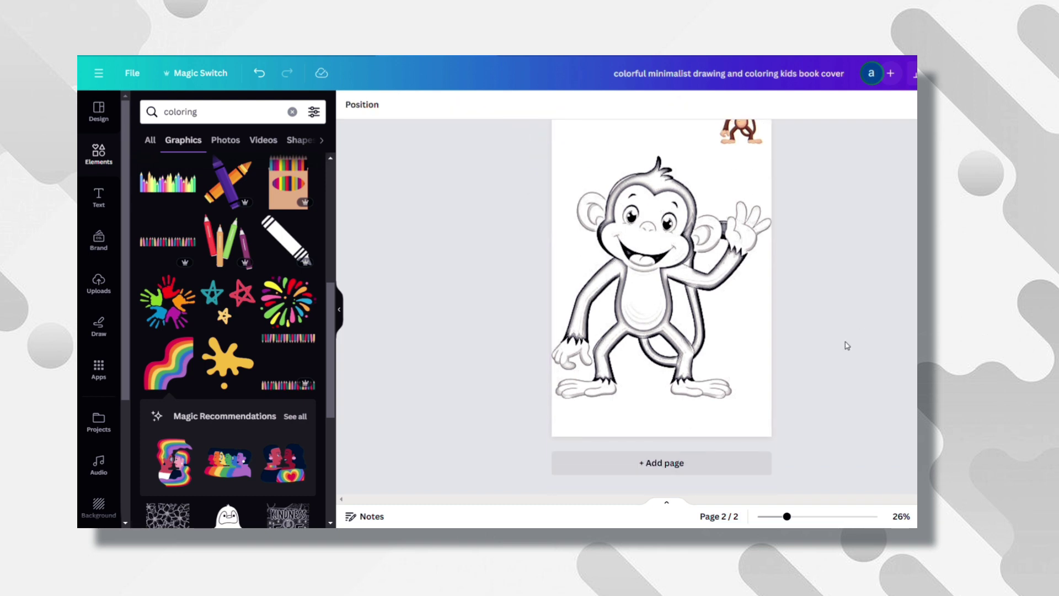
click(695, 456)
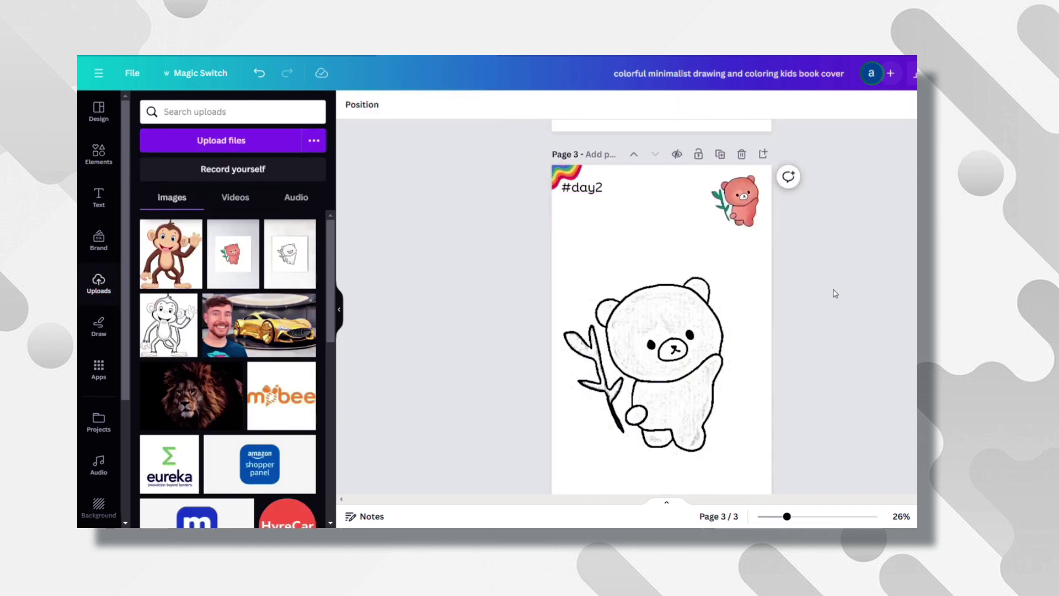
scroll(849, 292, down, 2)
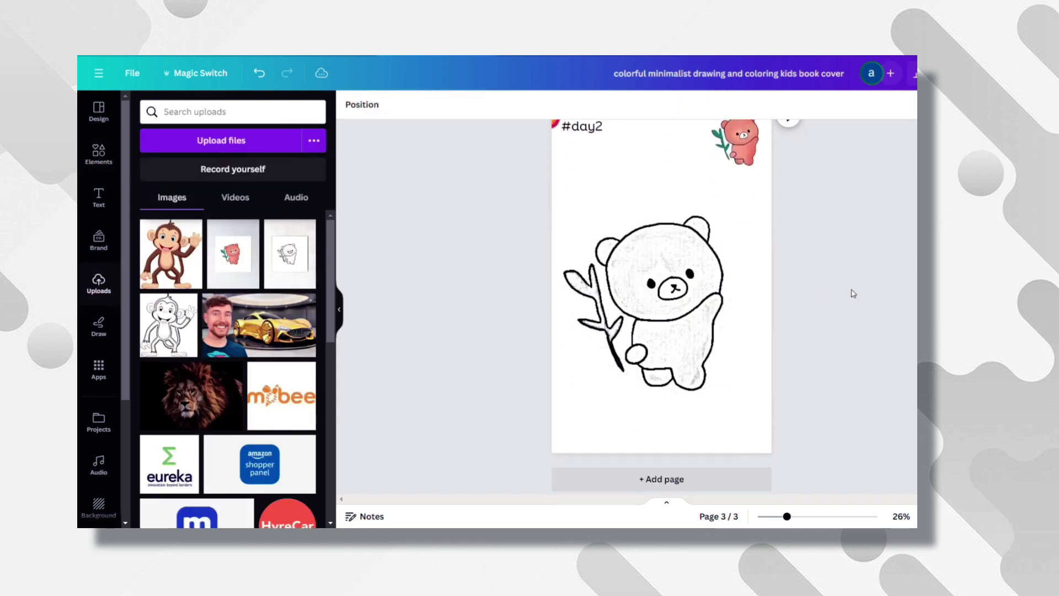
scroll(792, 300, up, 4)
scroll(833, 268, up, 8)
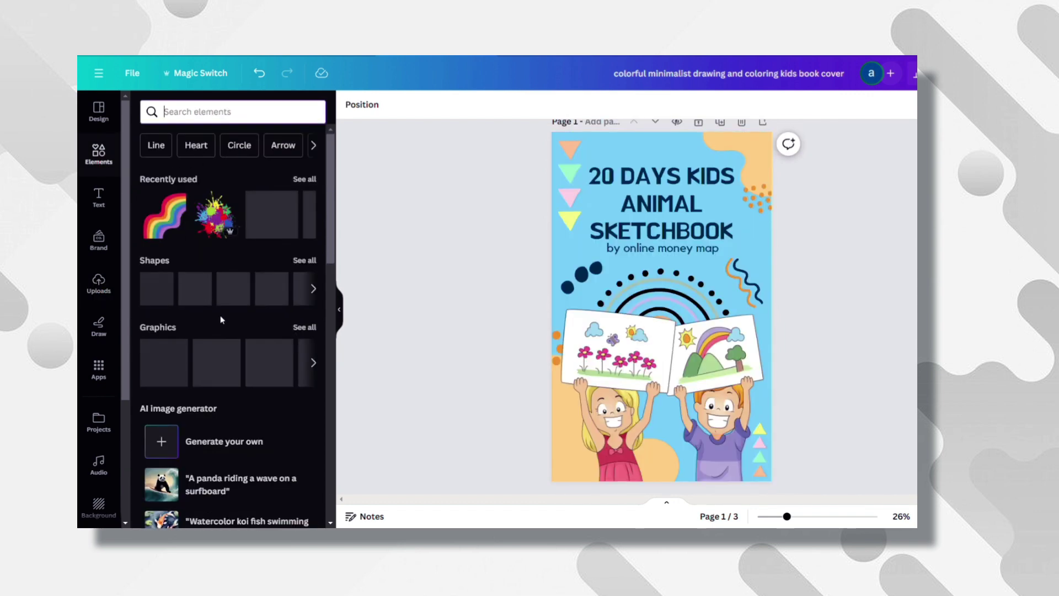
scroll(222, 320, down, 3)
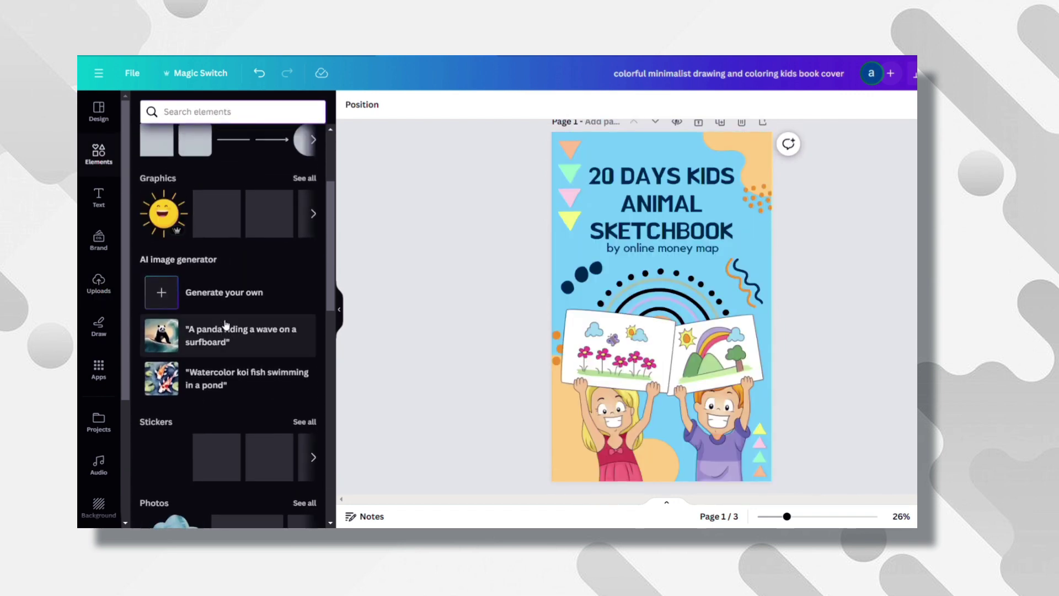
scroll(198, 259, up, 2)
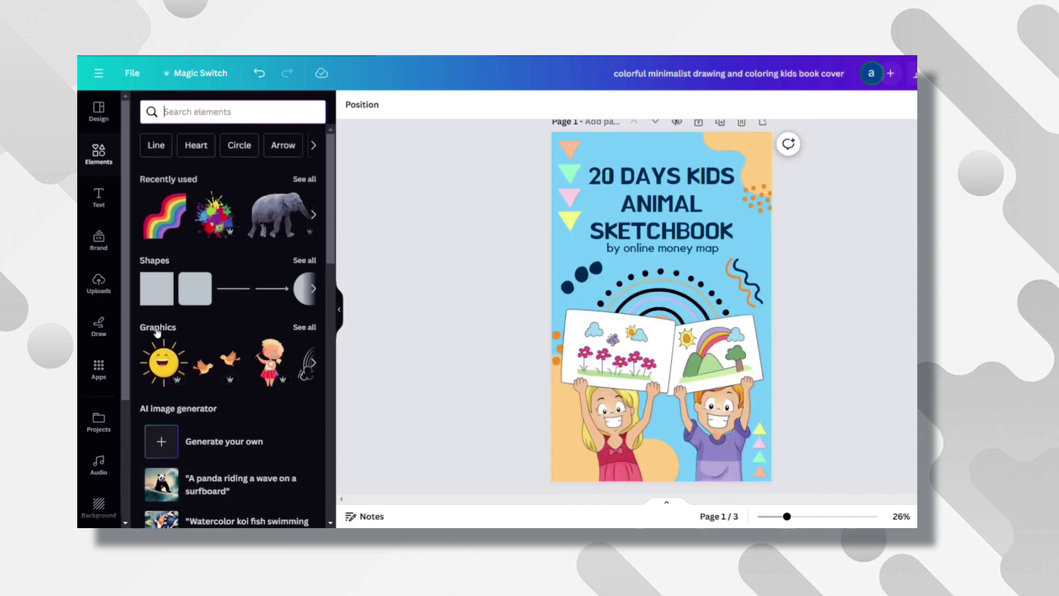
scroll(221, 364, down, 5)
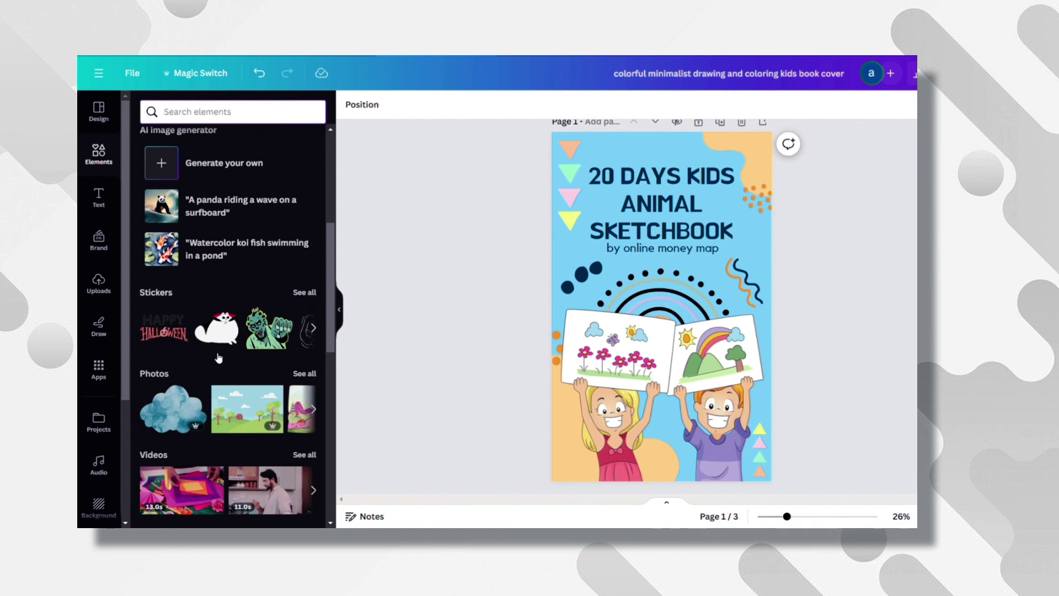
scroll(223, 387, down, 2)
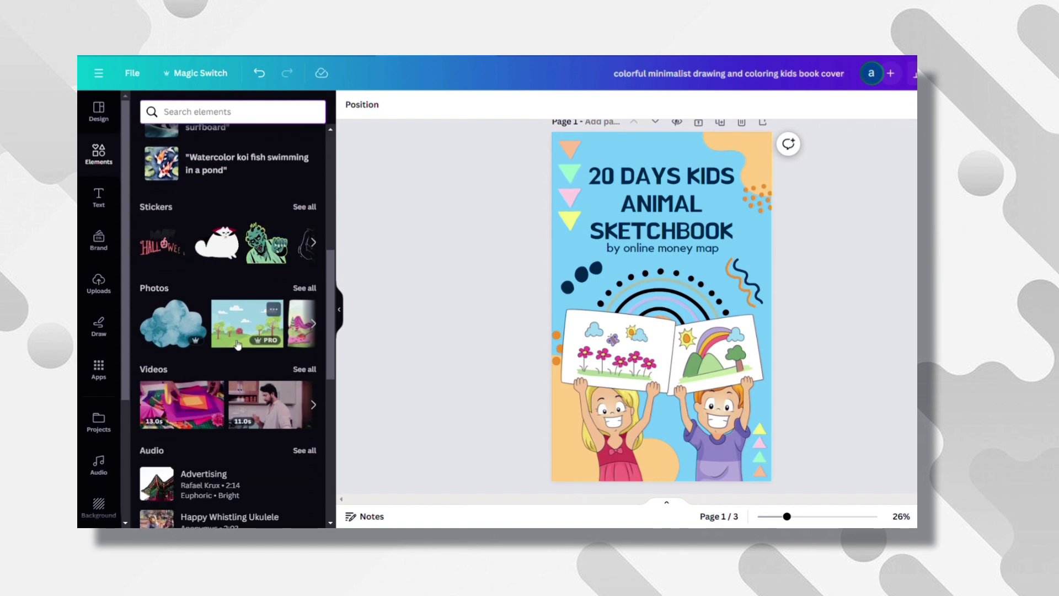
scroll(238, 344, down, 10)
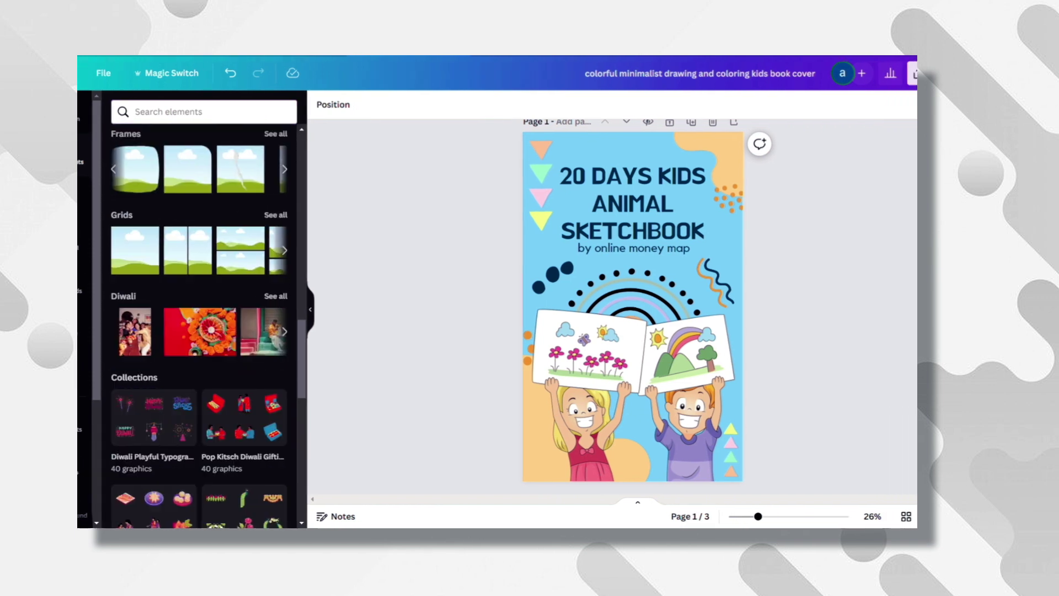
Set the design's download file type to PDF Print
click(909, 76)
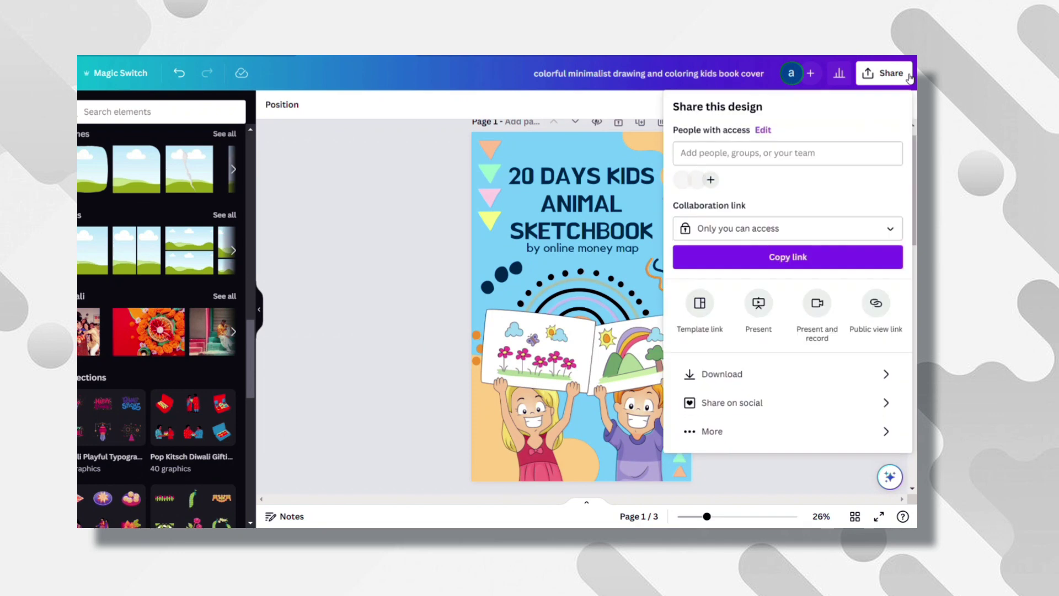
click(769, 375)
click(844, 159)
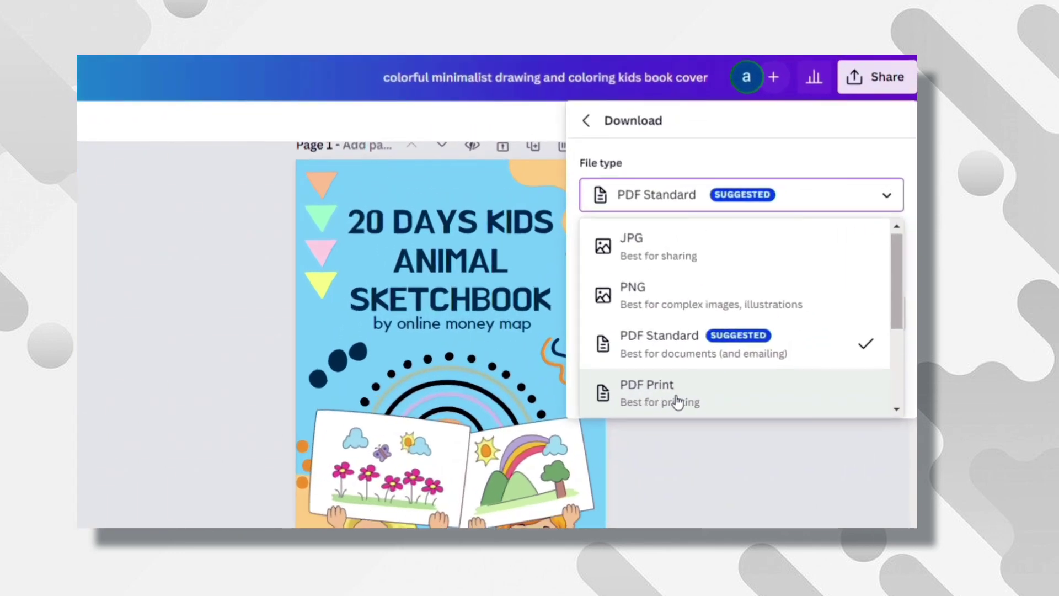
click(689, 396)
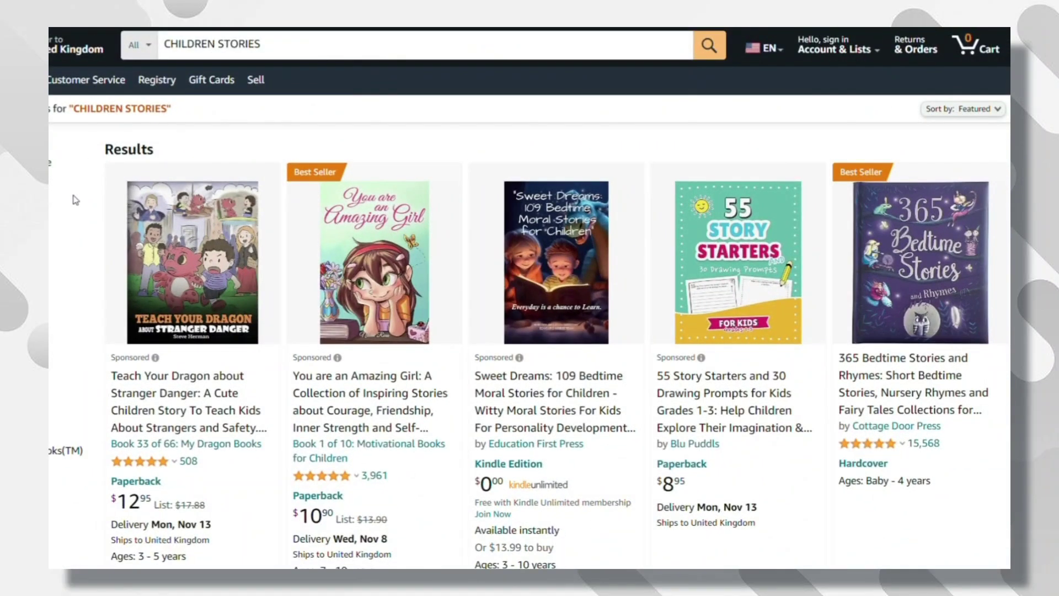
Scroll the CHILDREN STORIES results and view the 'You are an Amazing Girl' book cover
scroll(661, 408, down, 6)
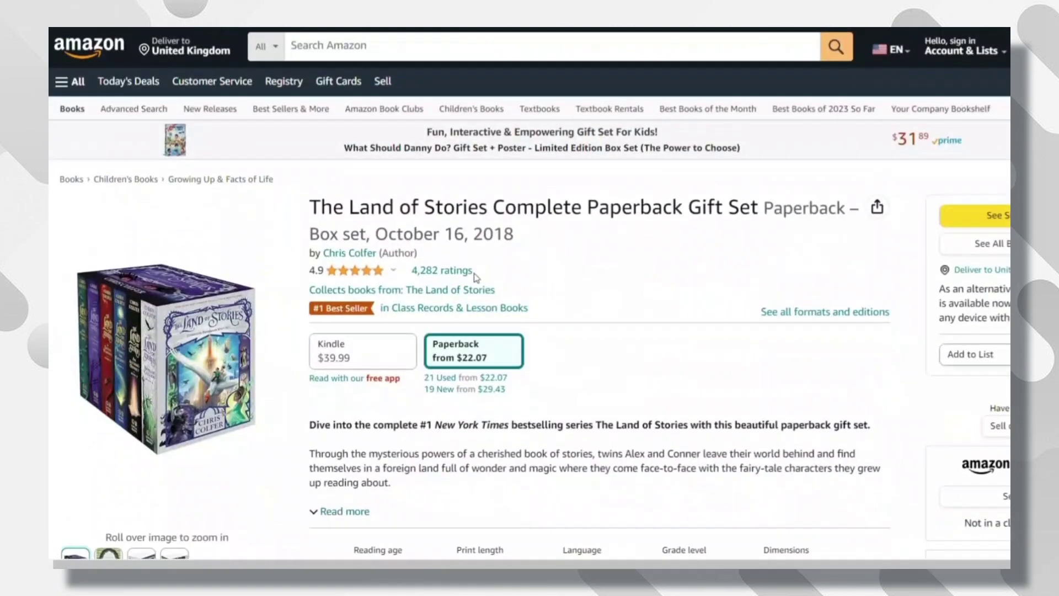
mouse_move(210, 320)
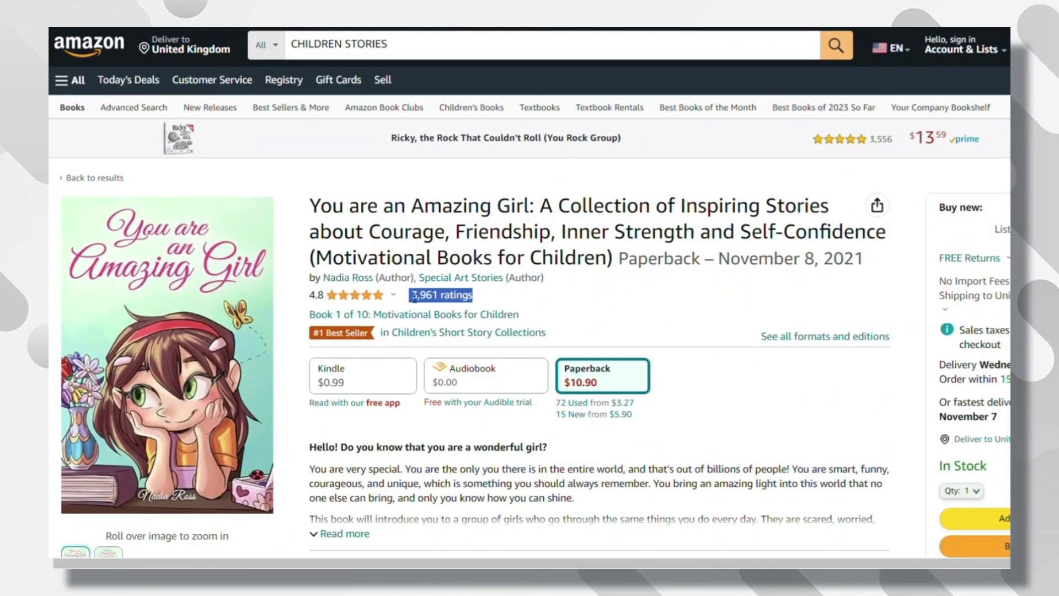
mouse_move(165, 259)
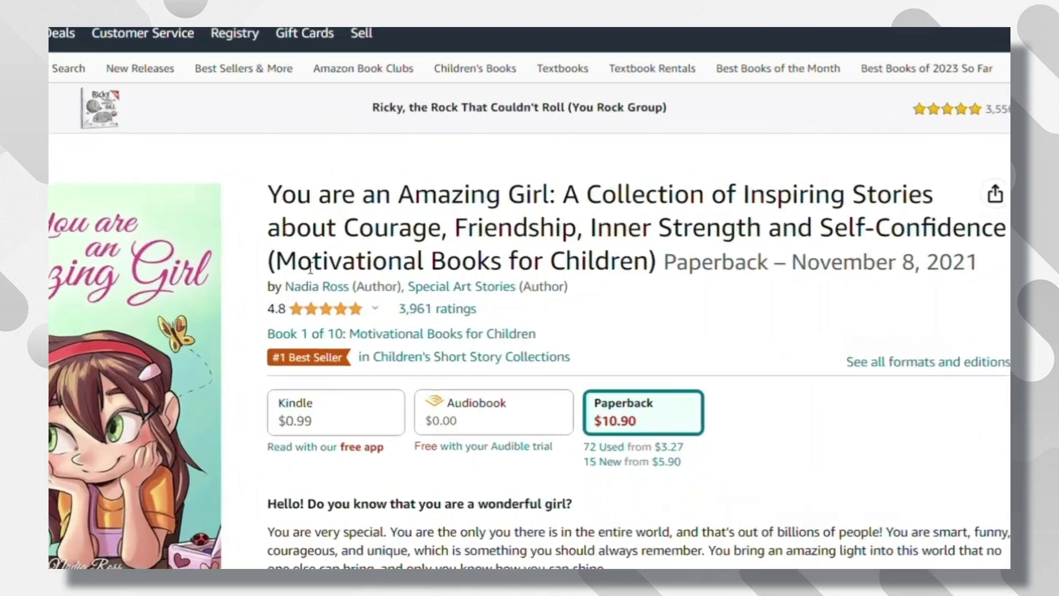
Select words in the book's title, starting with 'Motivational', then scroll down its product page
double_click(426, 265)
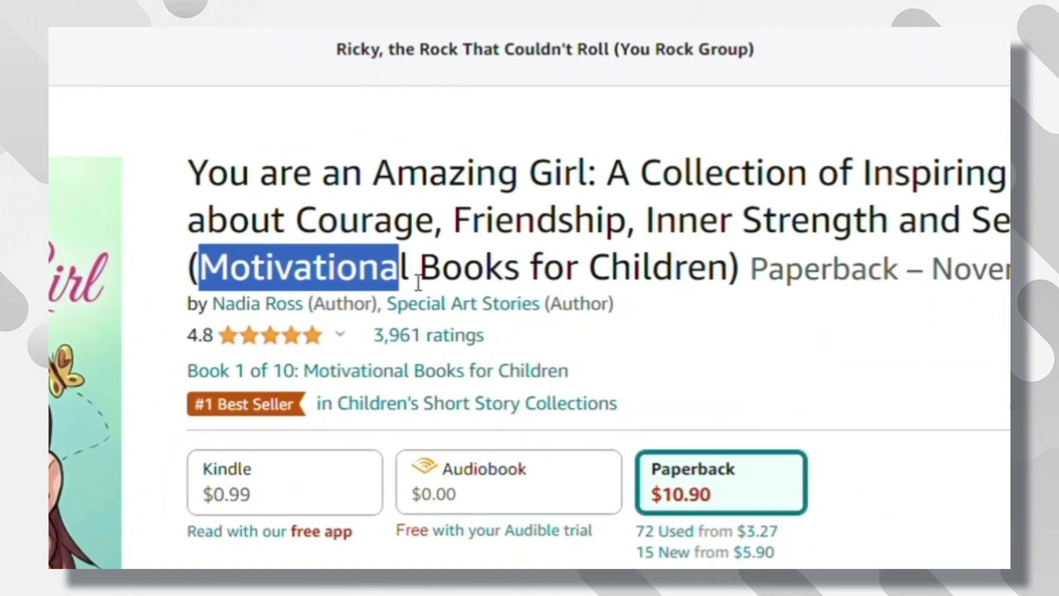
drag(518, 282, 733, 273)
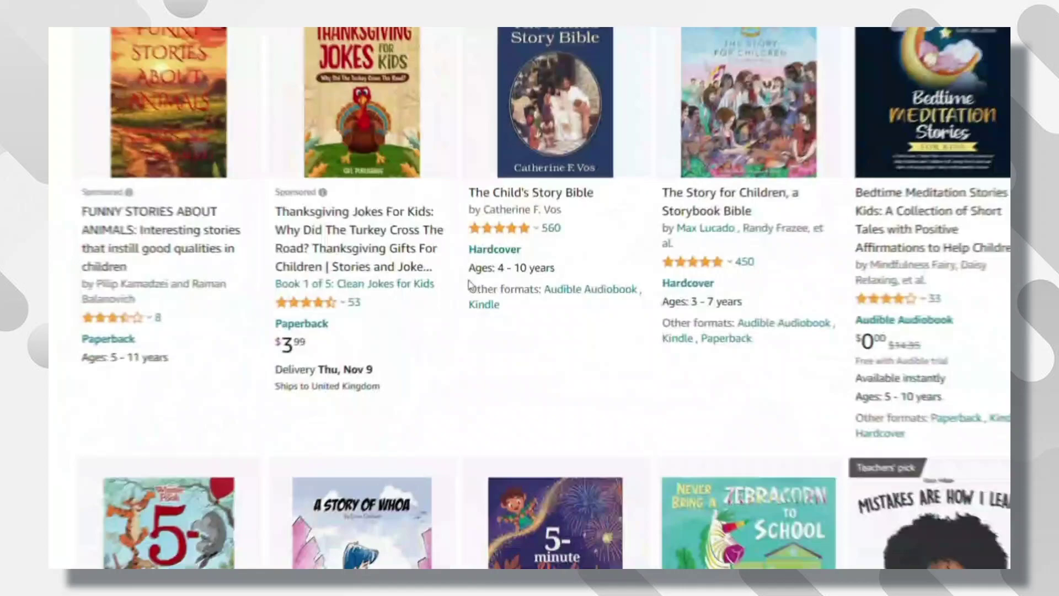
scroll(472, 286, down, 3)
scroll(472, 286, down, 15)
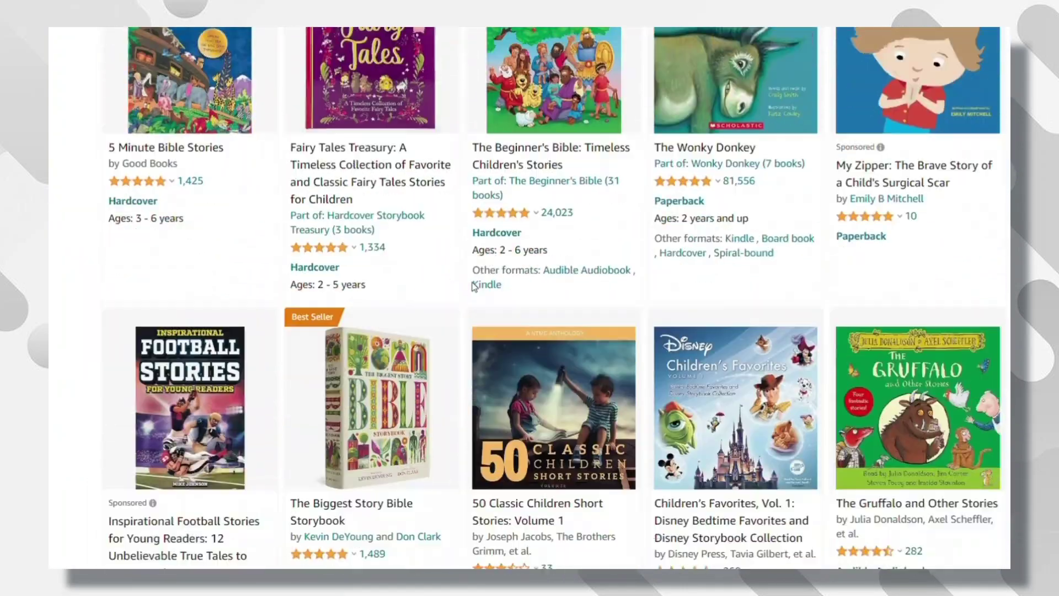
scroll(472, 286, down, 10)
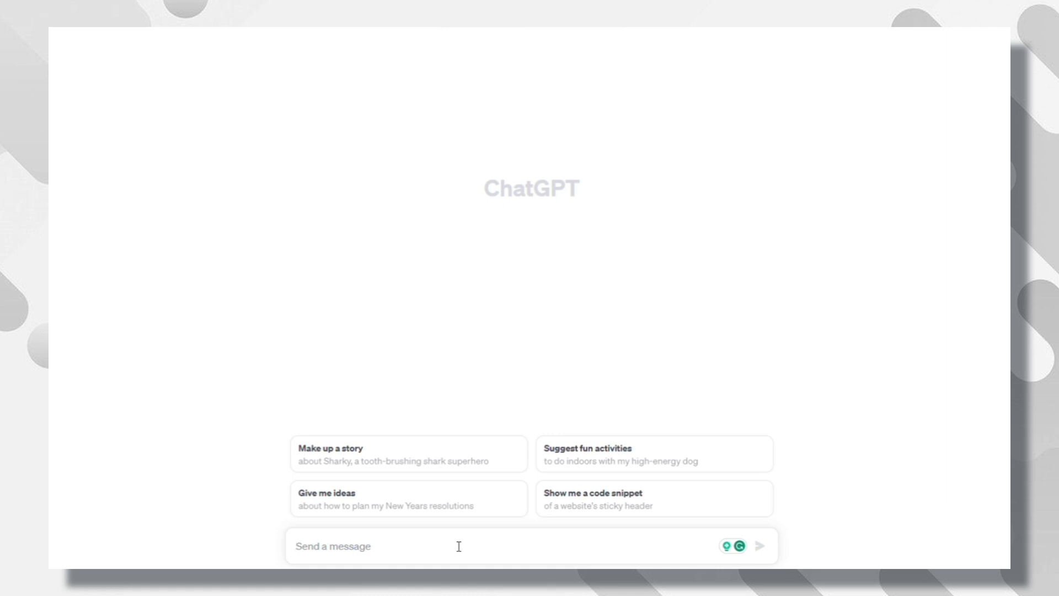
Send the prompt asking ChatGPT for children's story ideas and review the five ideas returned
text(Please suggest some creative and engaging children's story ideas suitable for young readers)
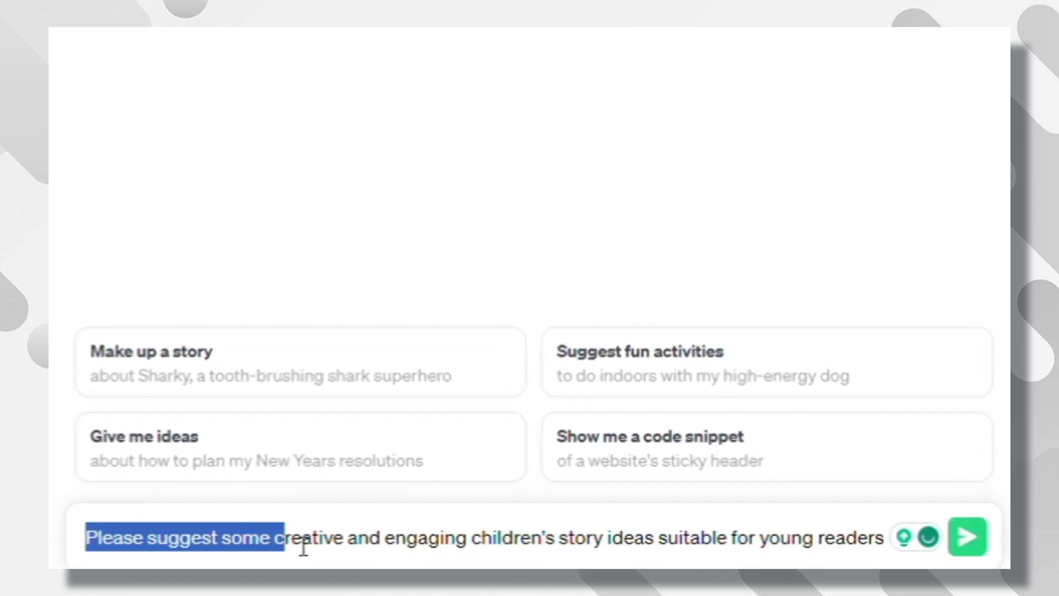
drag(562, 553, 674, 552)
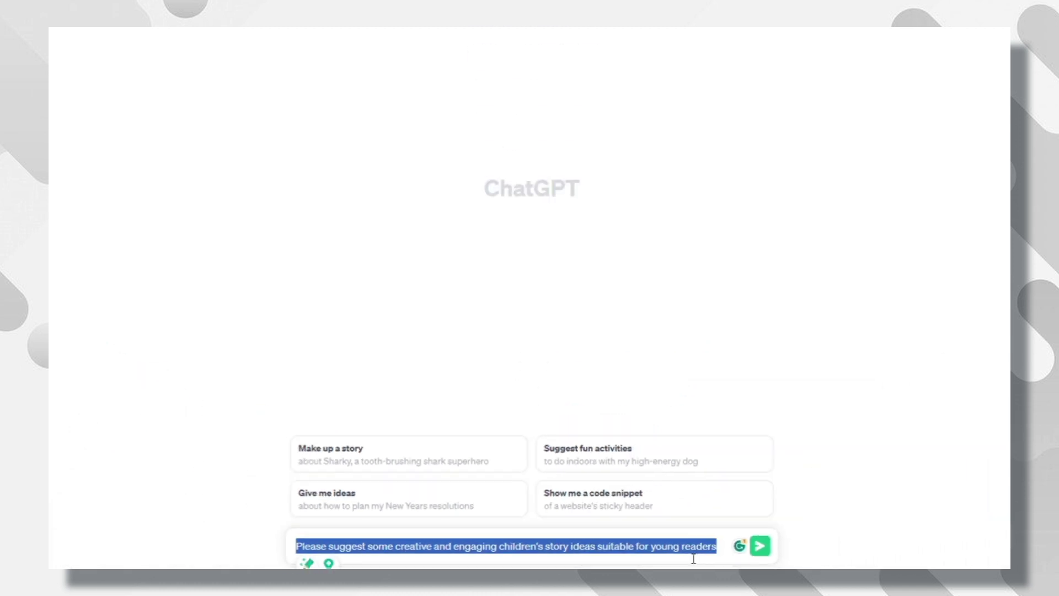
click(761, 547)
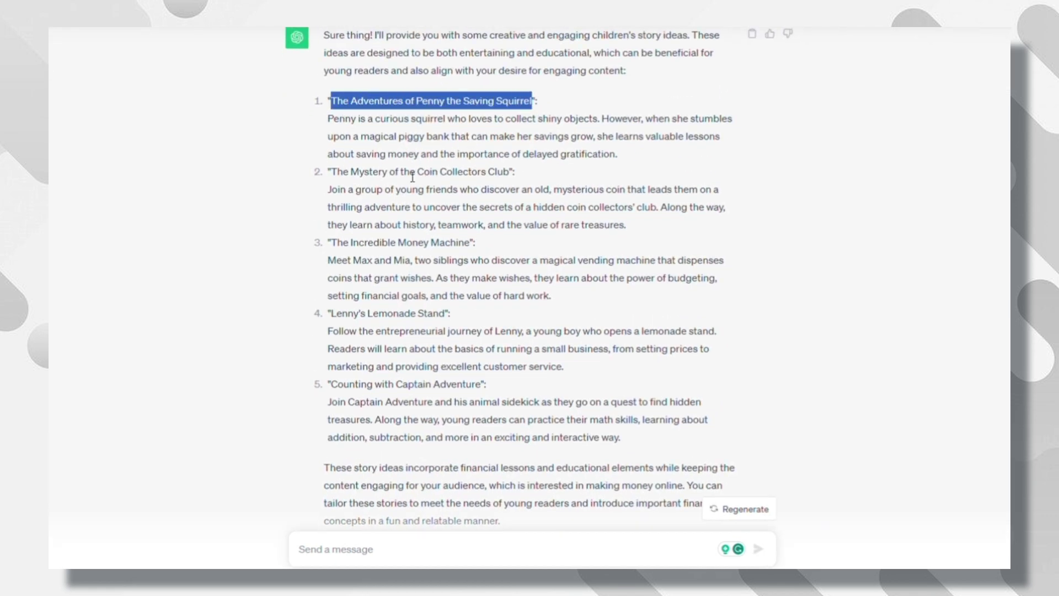
drag(331, 171, 349, 171)
drag(350, 171, 516, 172)
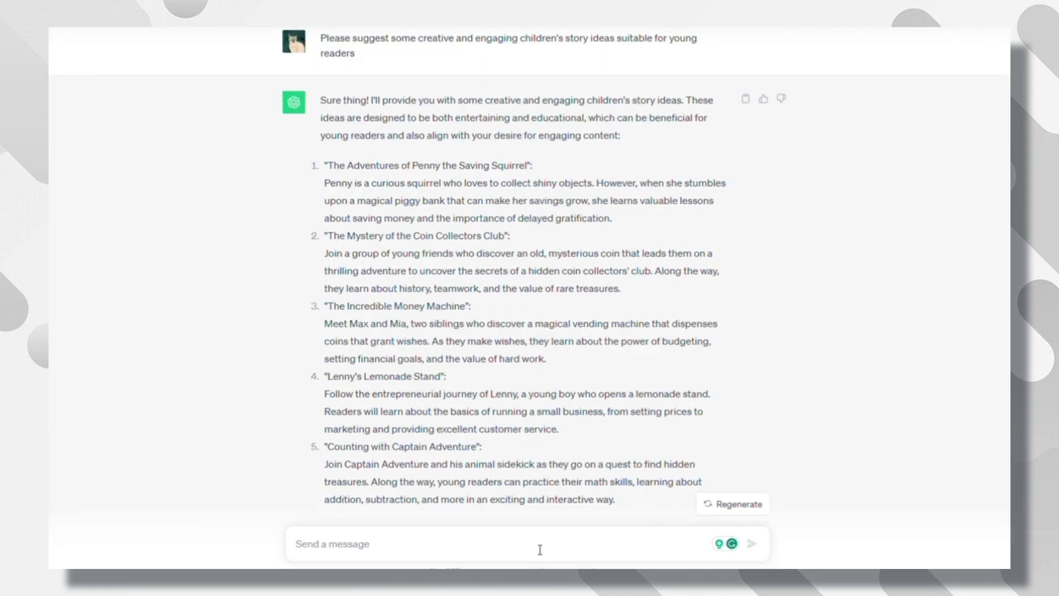
Request a catchy title for idea 1, getting 'Penny's Piggy Bank Magic: A Squirrel's Savings Adventure'
click(539, 549)
scroll(540, 548, down, 2)
text(Can you suggest a catchy and suitable title for the children's story idea)
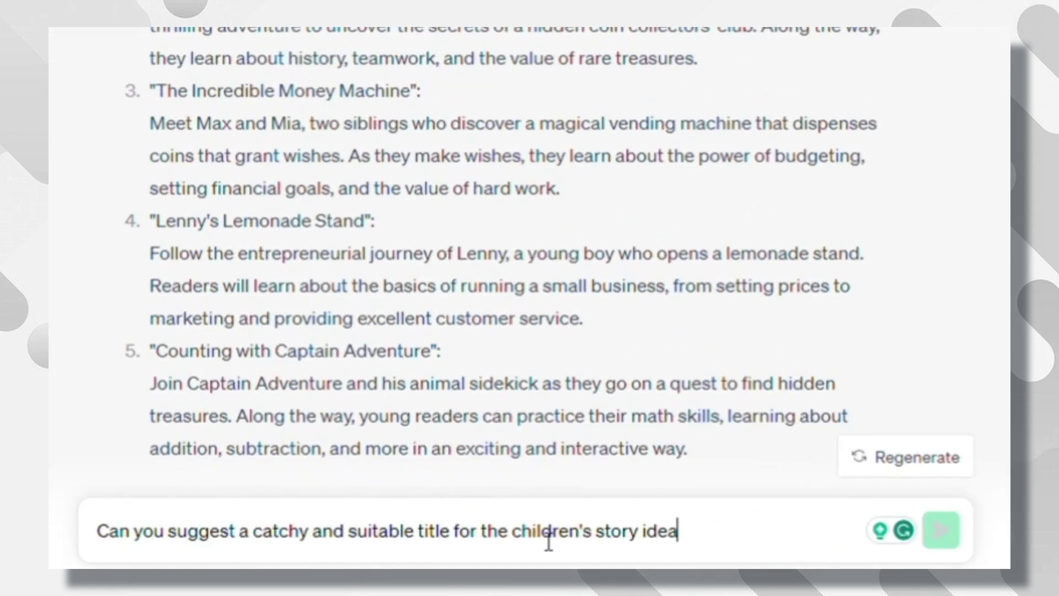
text(1)
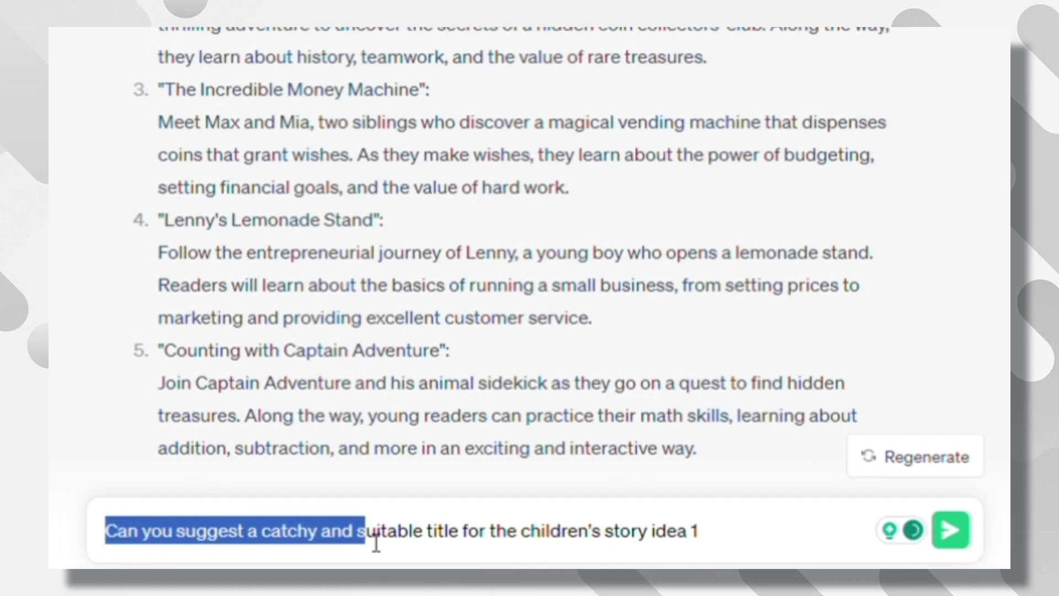
drag(375, 544, 584, 548)
key(Return)
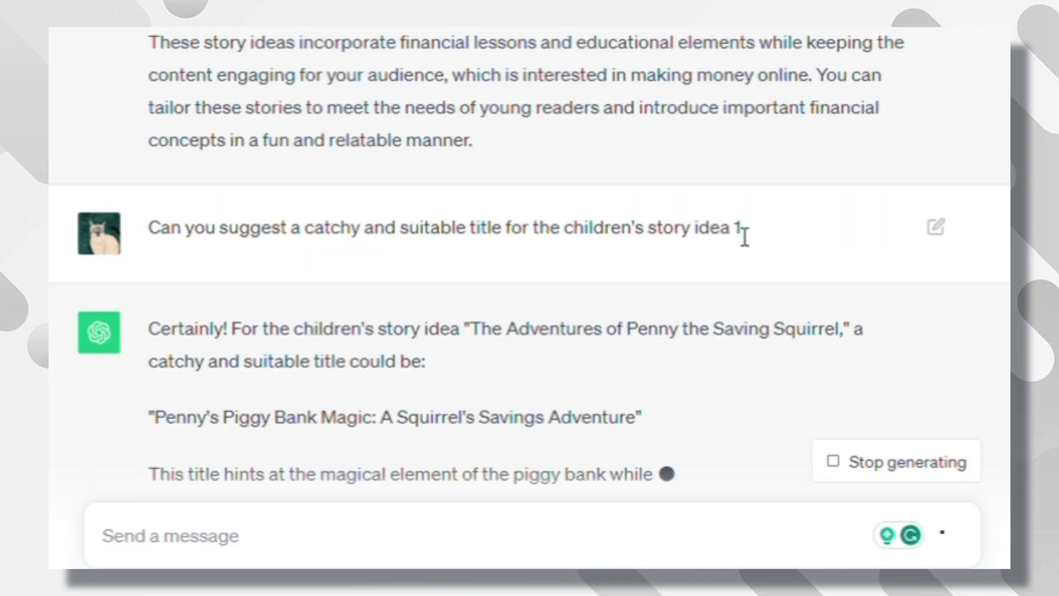
drag(527, 201, 367, 200)
Paste and send the prompt requesting a plot outline for Penny's story
drag(436, 273, 331, 293)
click(510, 544)
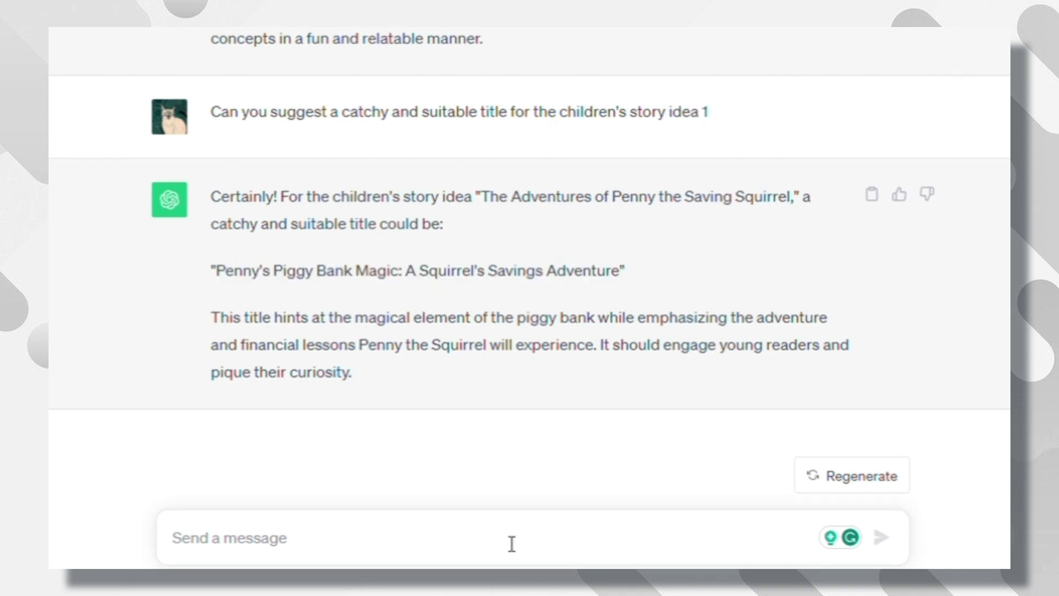
text(Provide a concise outline for this children’s story, summarizing the main plot points, characters, and key events)
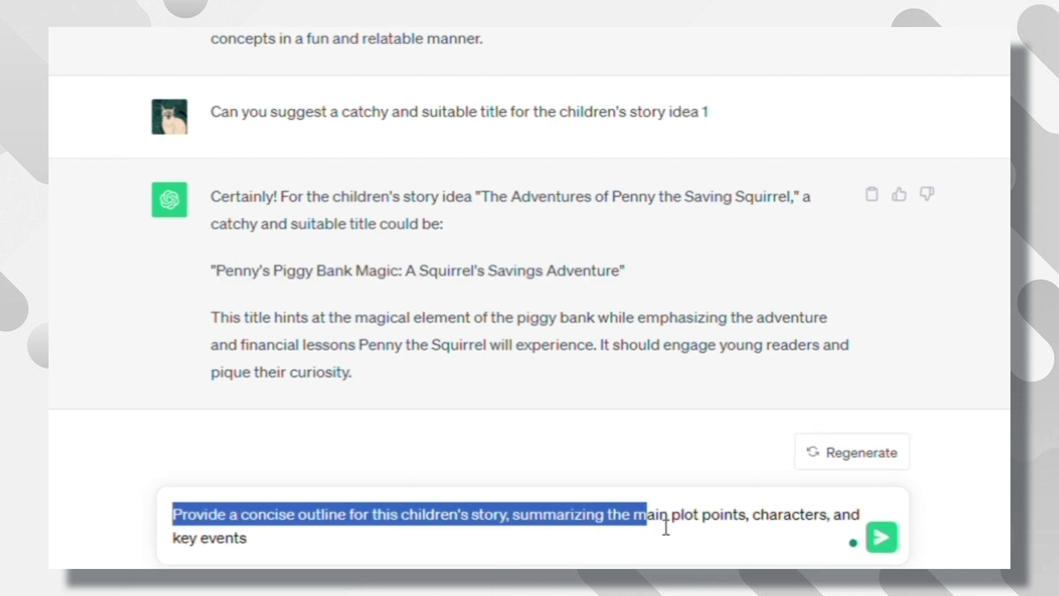
drag(674, 536, 254, 544)
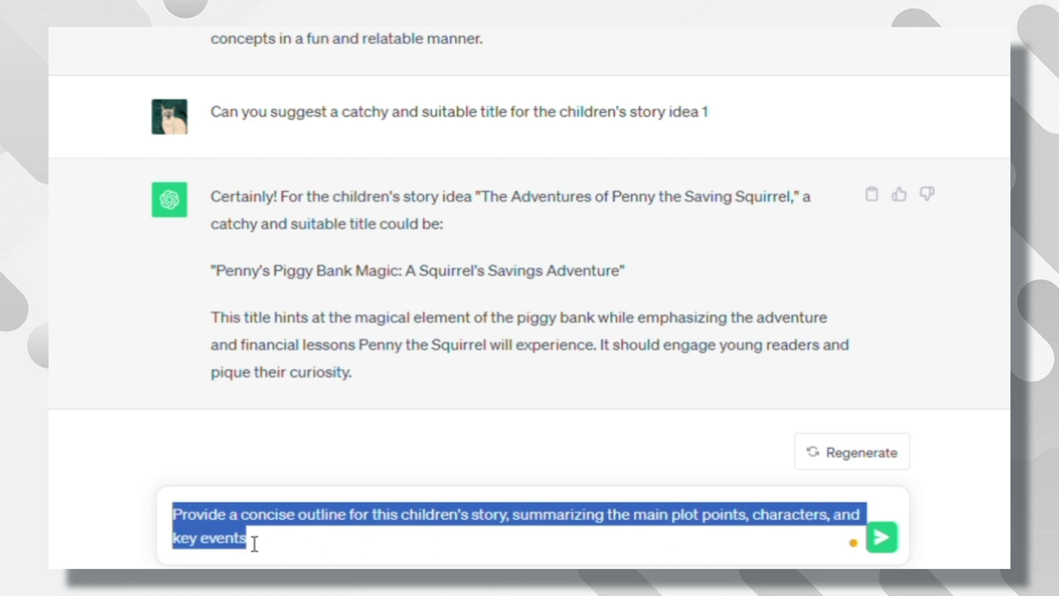
click(265, 549)
key(Return)
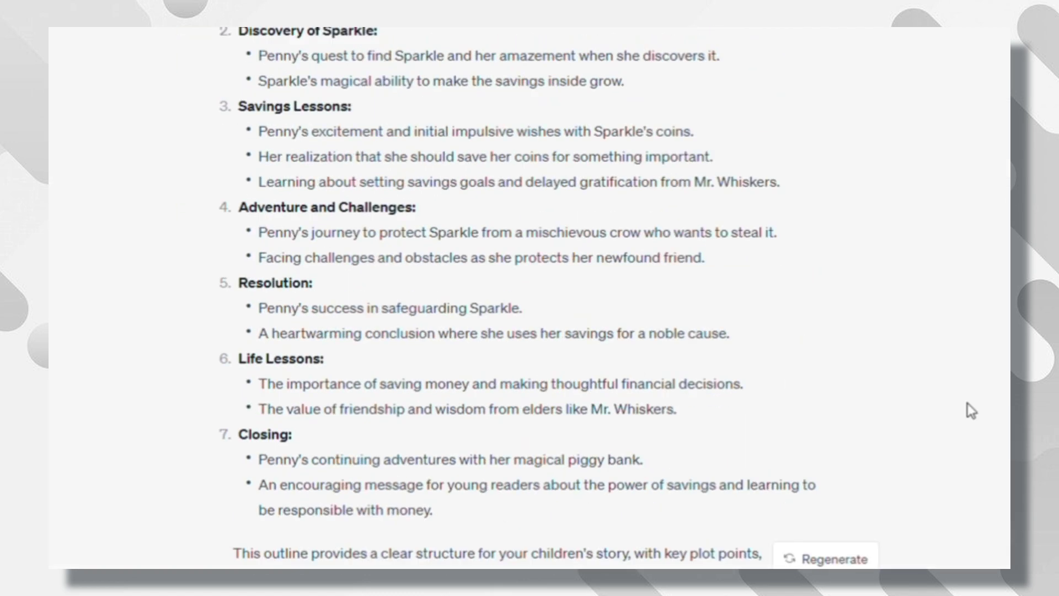
Review the seven-part outline headings, then request the complete written story
scroll(276, 109, up, 7)
scroll(331, 248, down, 7)
triple_click(287, 184)
triple_click(298, 227)
triple_click(238, 279)
scroll(238, 279, down, 2)
triple_click(243, 305)
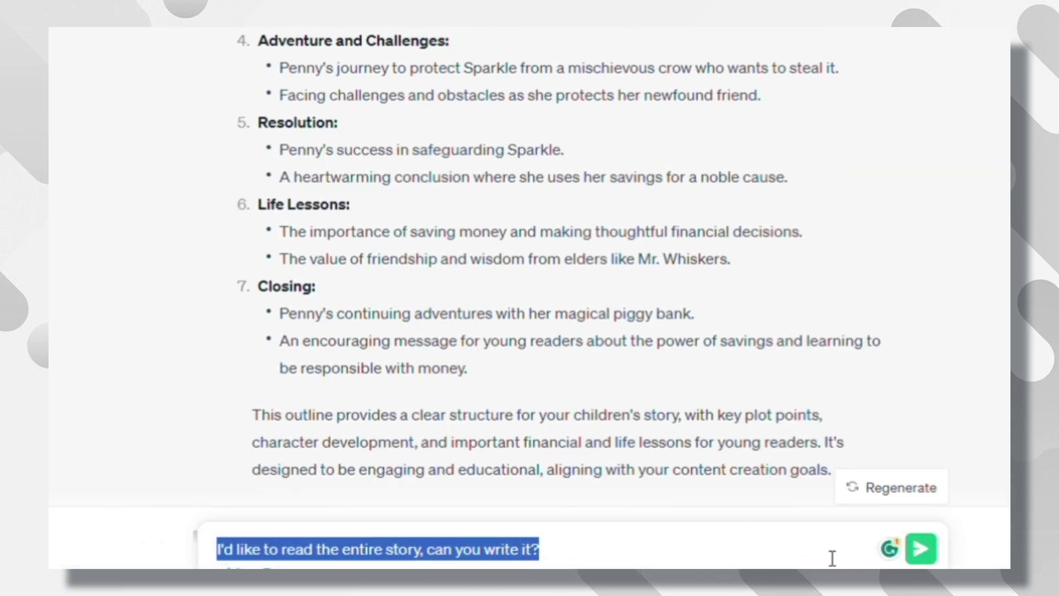
key(BackSpace)
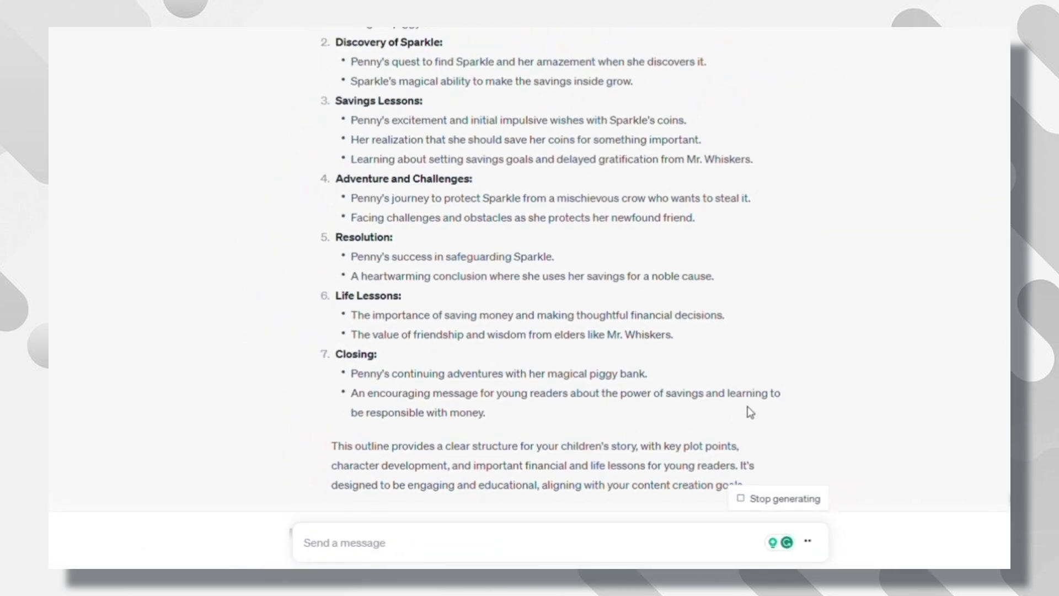
scroll(747, 407, down, 5)
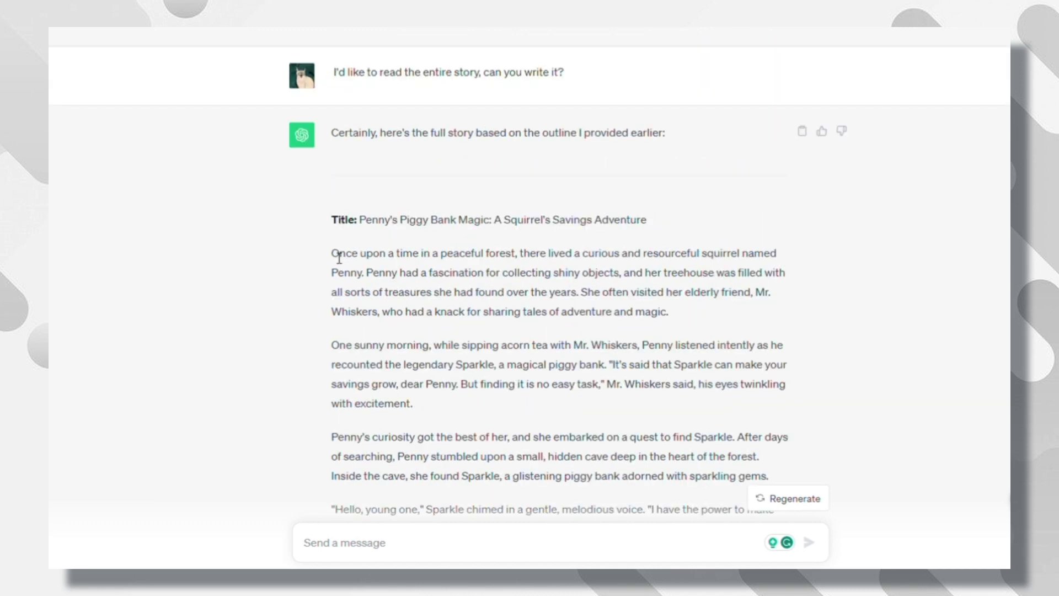
Select the story's opening paragraph and bring up QuillBot's full language list
drag(332, 246, 598, 303)
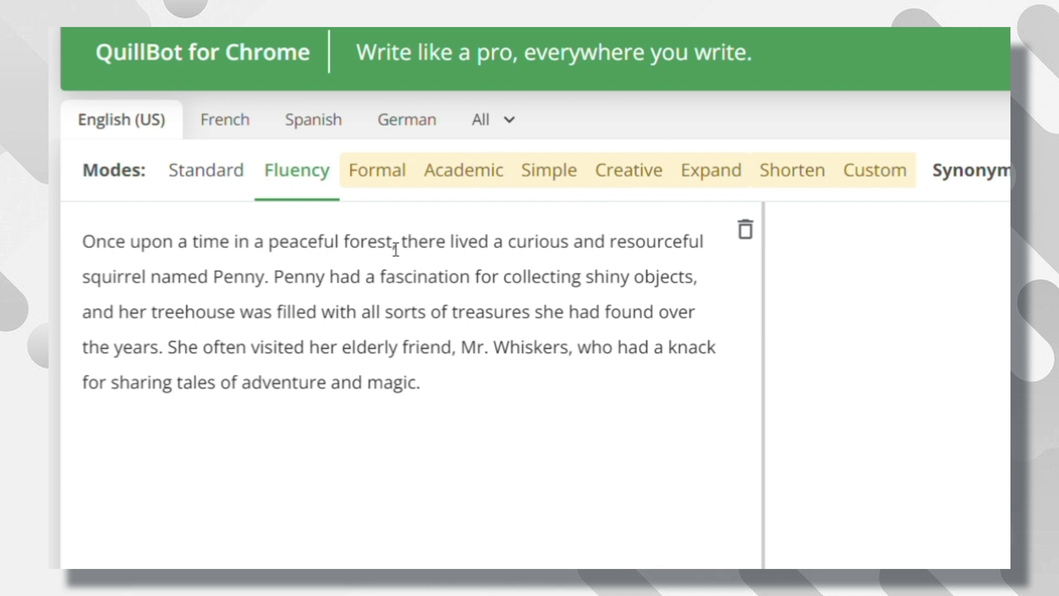
click(510, 119)
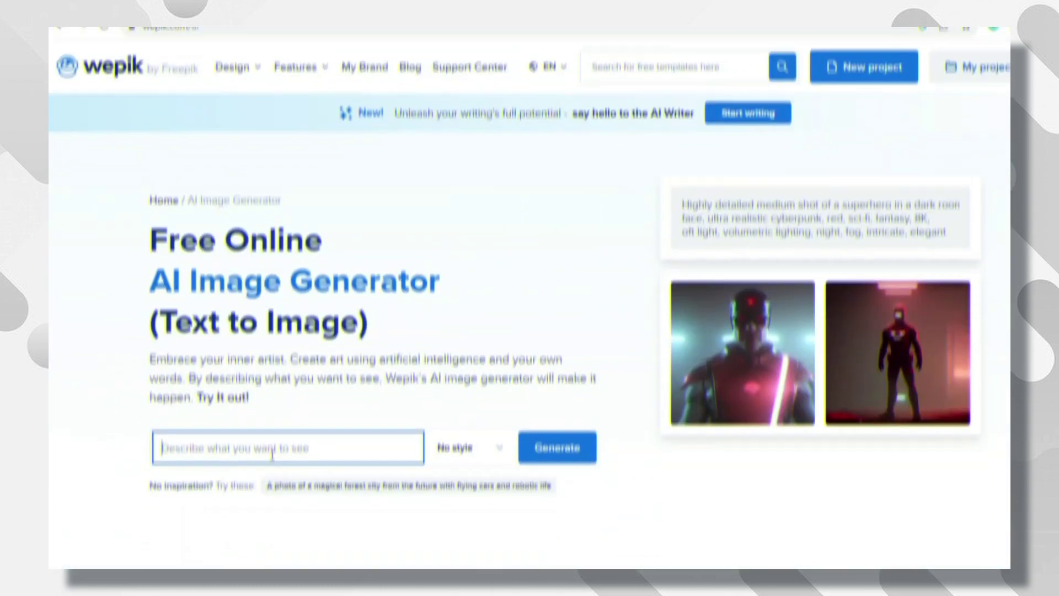
Show the image style options beside Wepik's text-to-image prompt field
text(aaaaa)
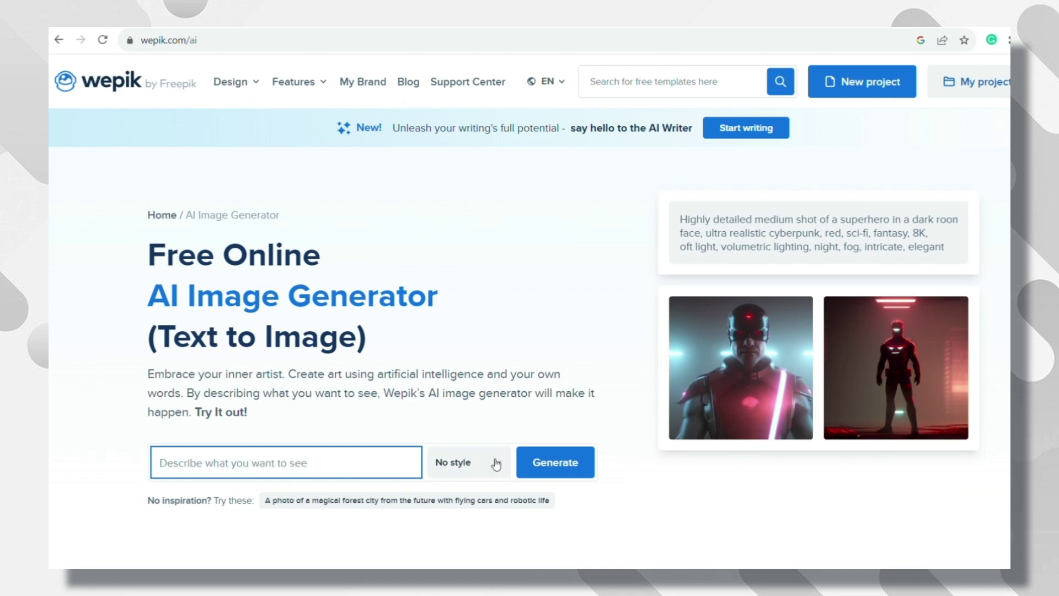
click(467, 462)
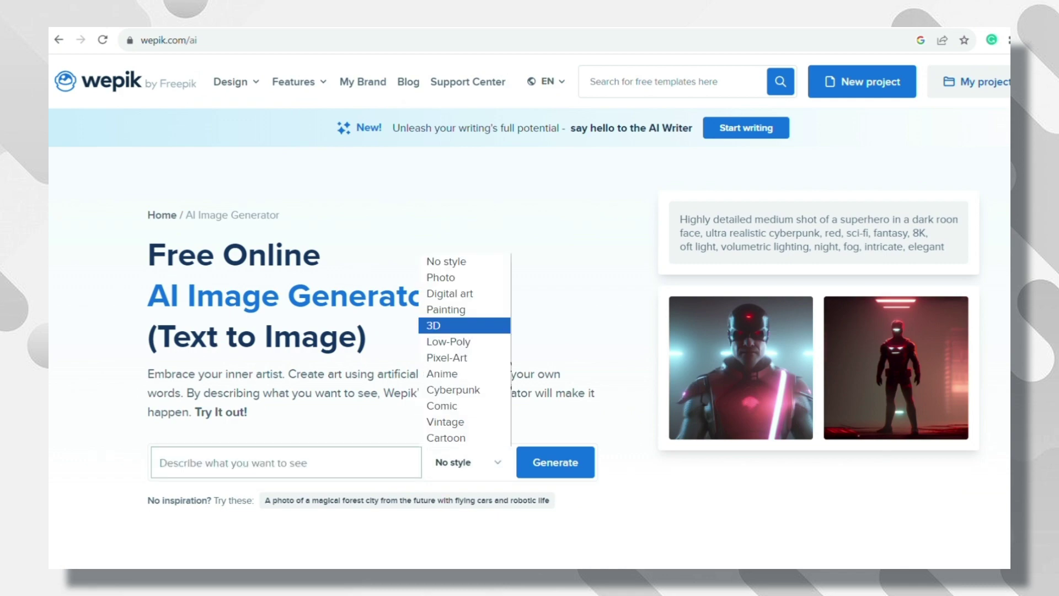
Launch the Leonardo.Ai app, go to AI Image Generation, and browse past cat sticker generations
click(464, 326)
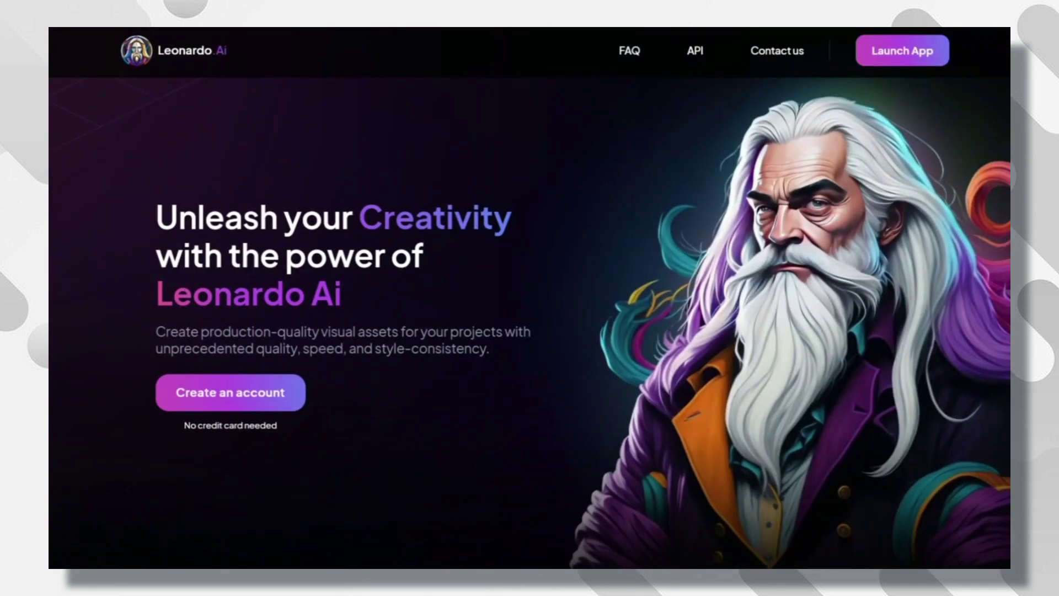
drag(157, 292, 392, 289)
click(83, 282)
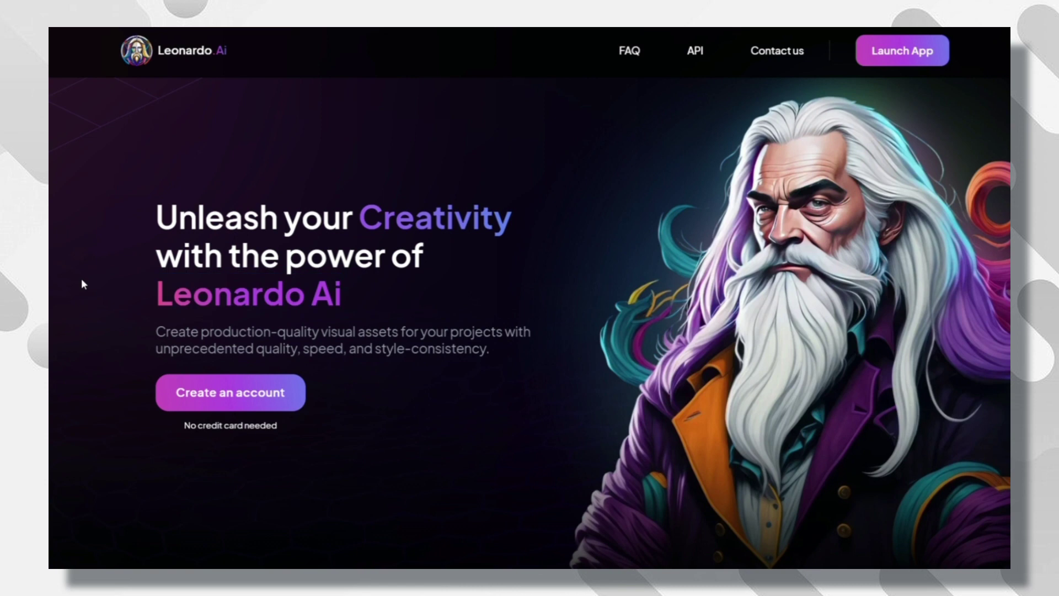
click(232, 405)
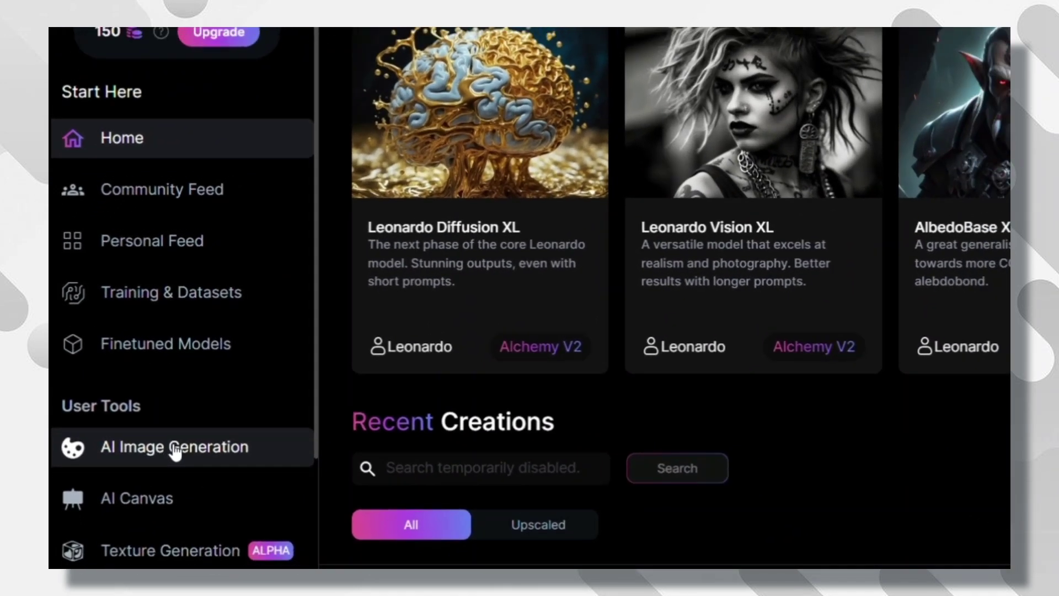
click(175, 448)
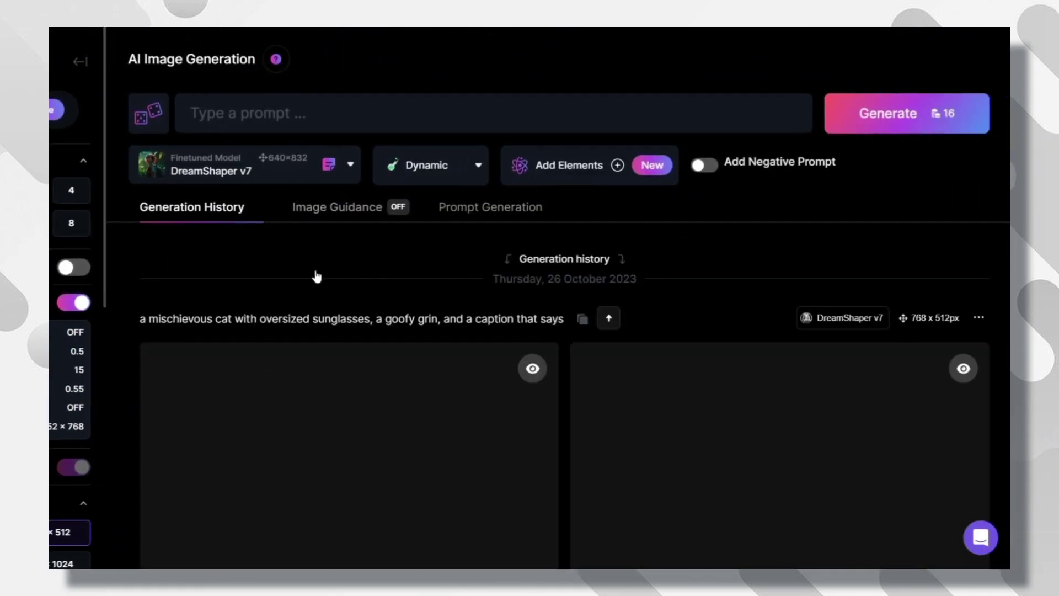
scroll(607, 378, down, 12)
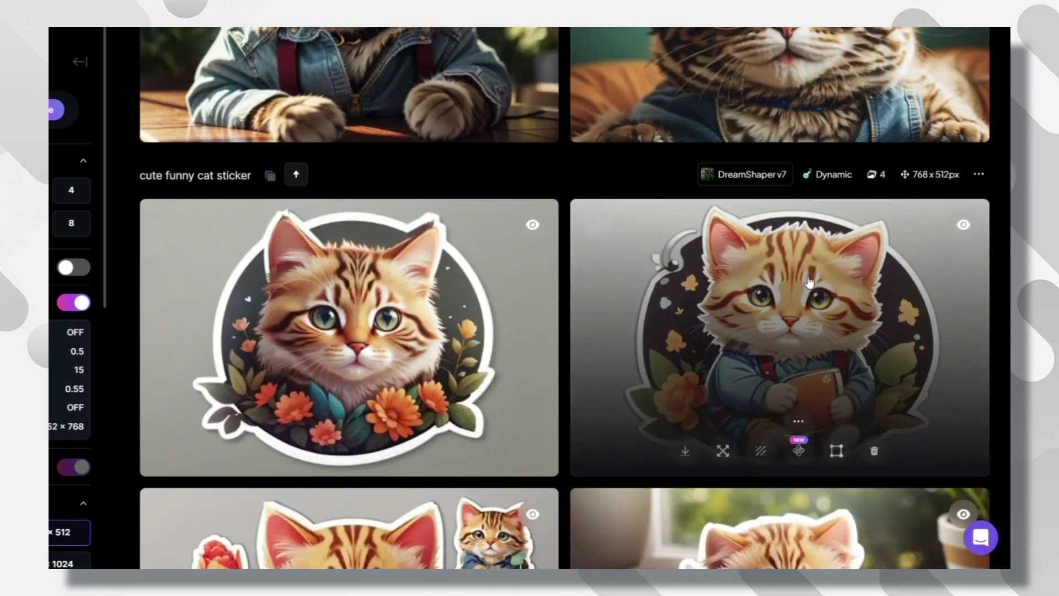
scroll(585, 340, down, 4)
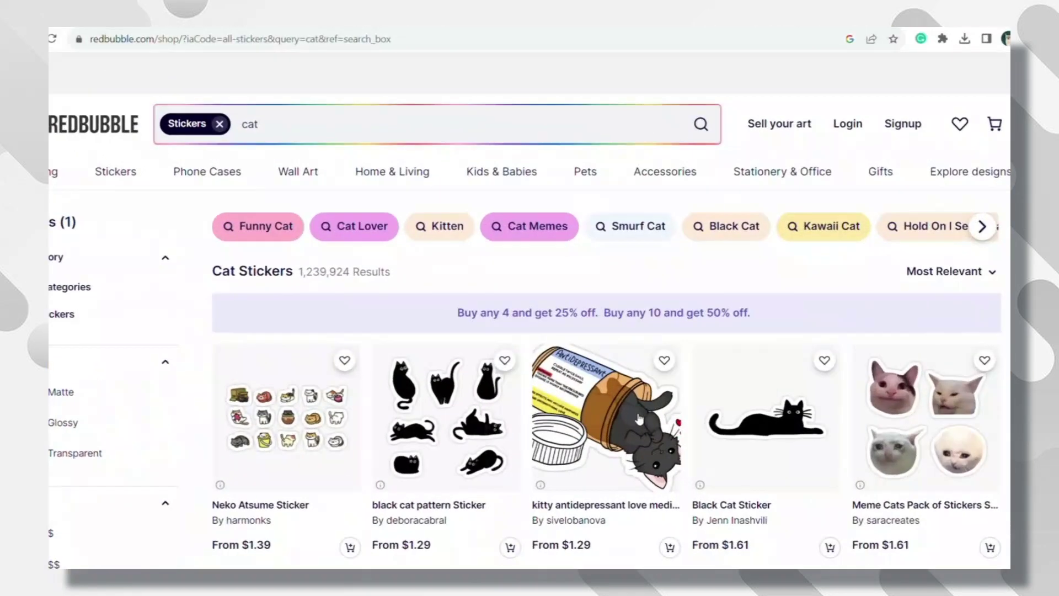
scroll(910, 223, down, 5)
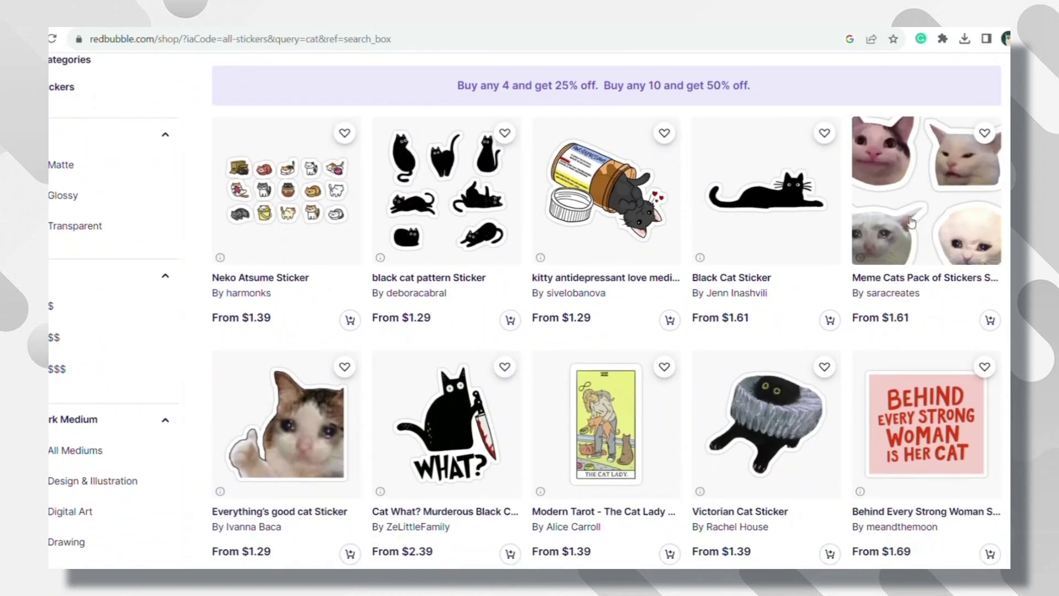
scroll(583, 303, down, 8)
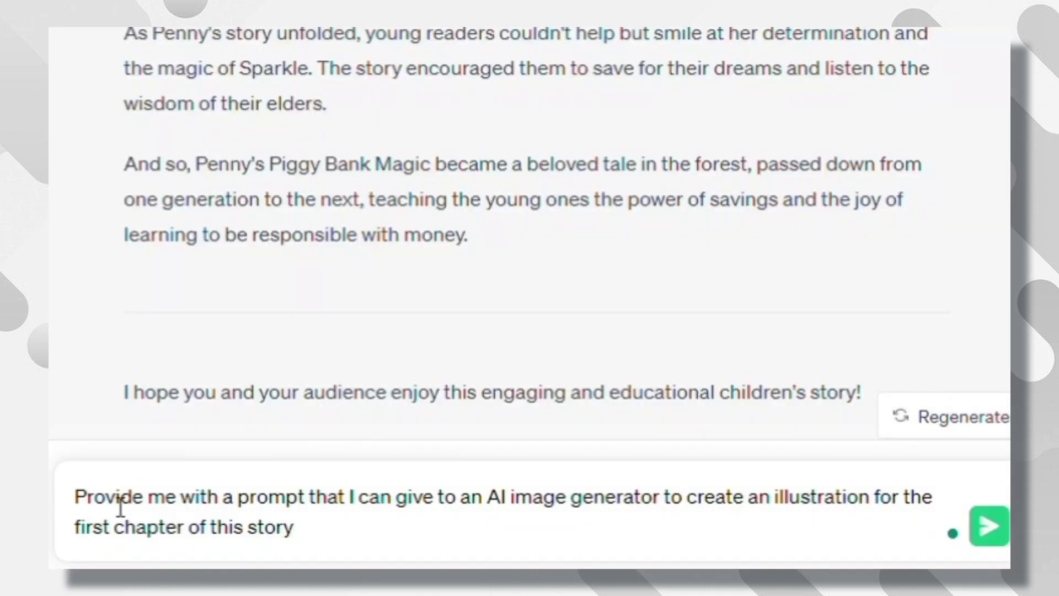
Send the chapter-one image prompt request and select the suggested forest treehouse scene prompt
drag(127, 508, 773, 524)
key(Return)
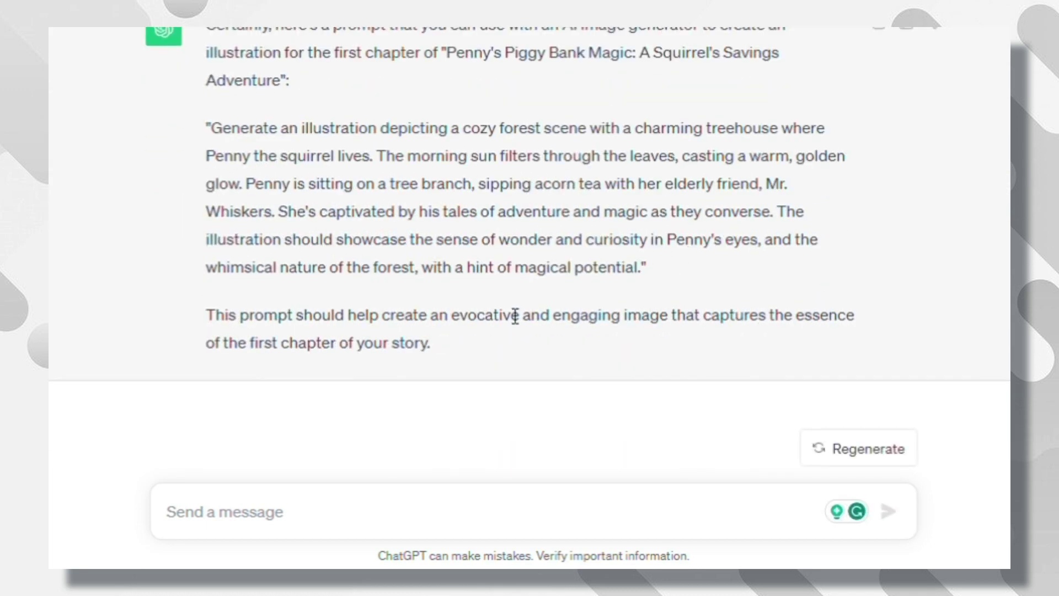
drag(206, 128, 588, 278)
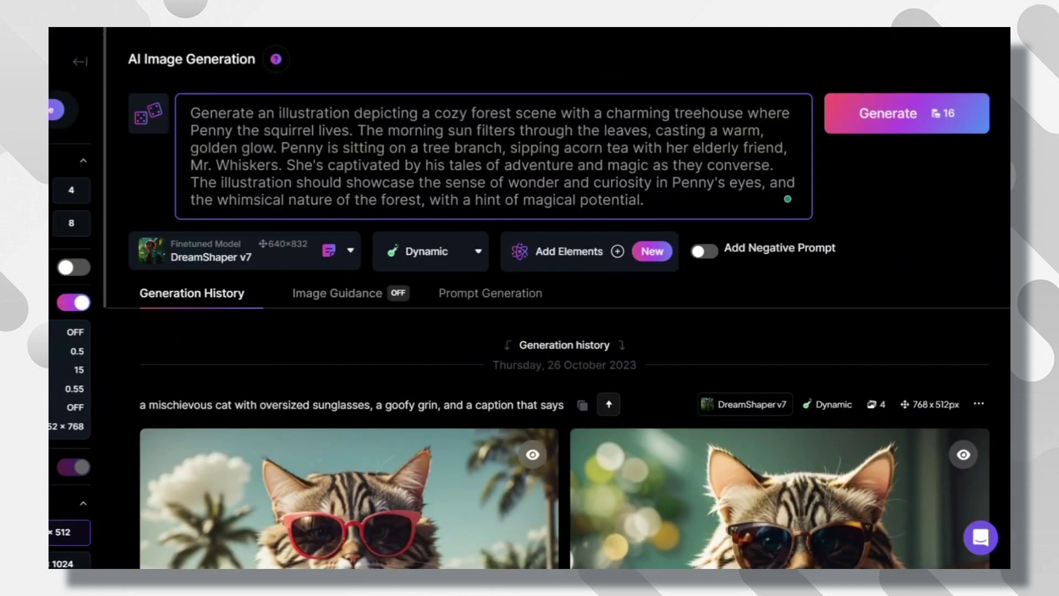
Generate images from the pasted chapter-one prompt, producing two squirrel tea-party forest scenes
click(891, 115)
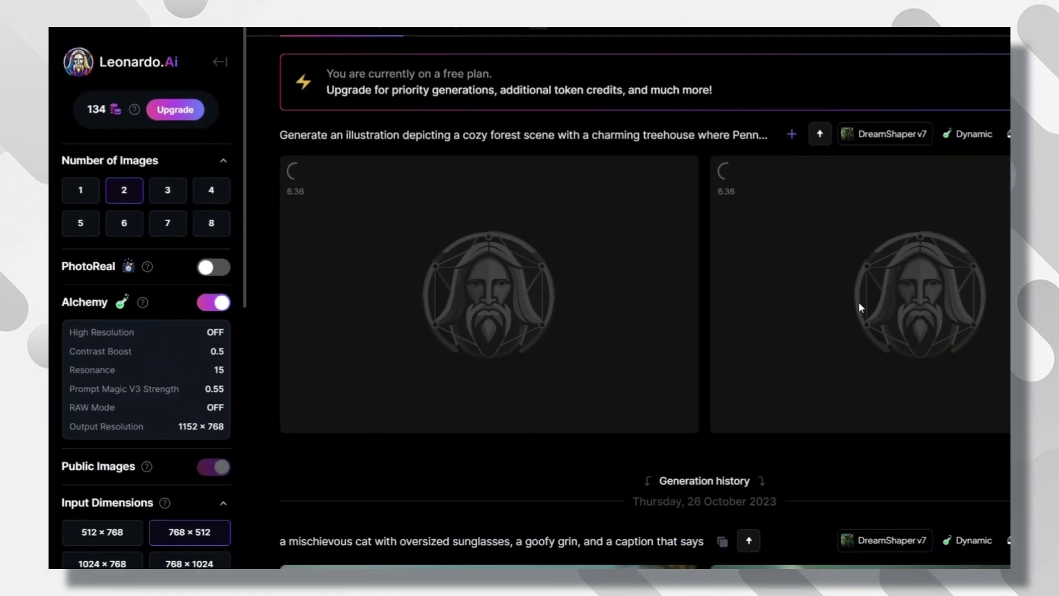
scroll(858, 302, up, 1)
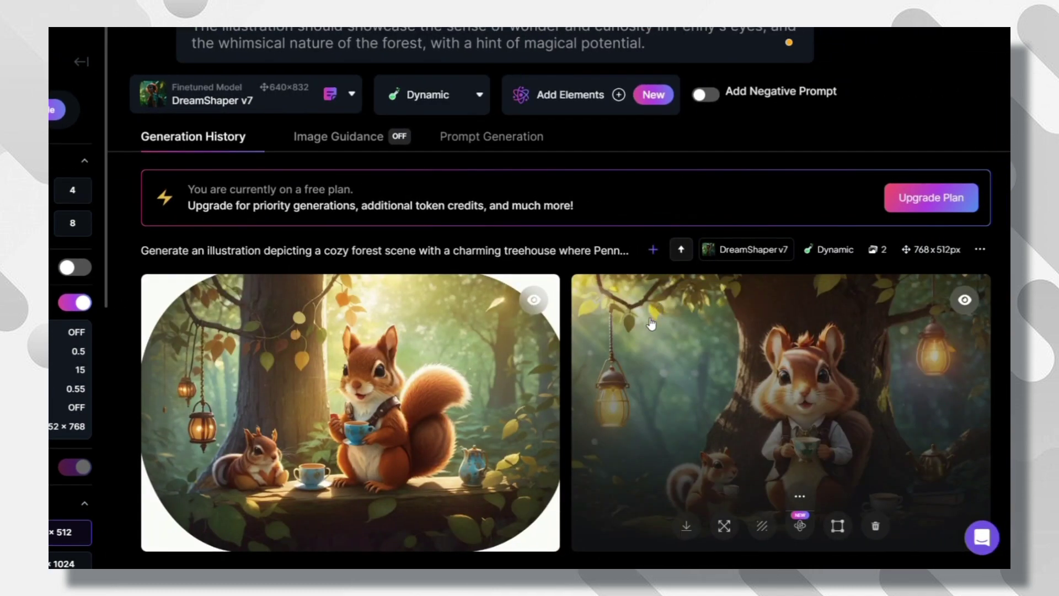
scroll(703, 371, down, 2)
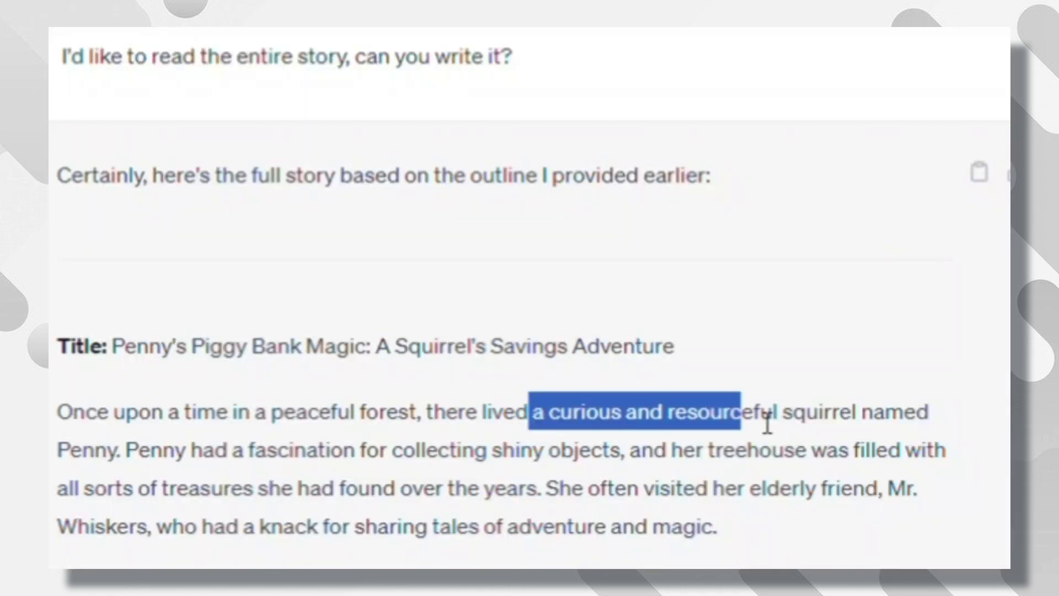
Generate a 632×1120 image of a squirrel in a treehouse from the treehouse prompt
drag(764, 421, 889, 421)
drag(710, 450, 839, 453)
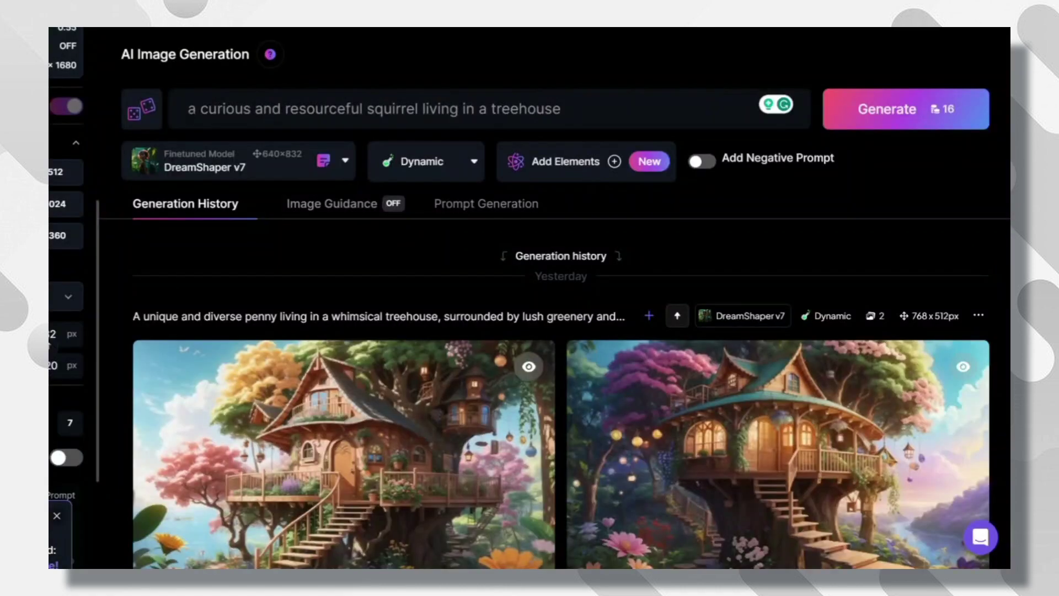
drag(185, 108, 346, 108)
key(Return)
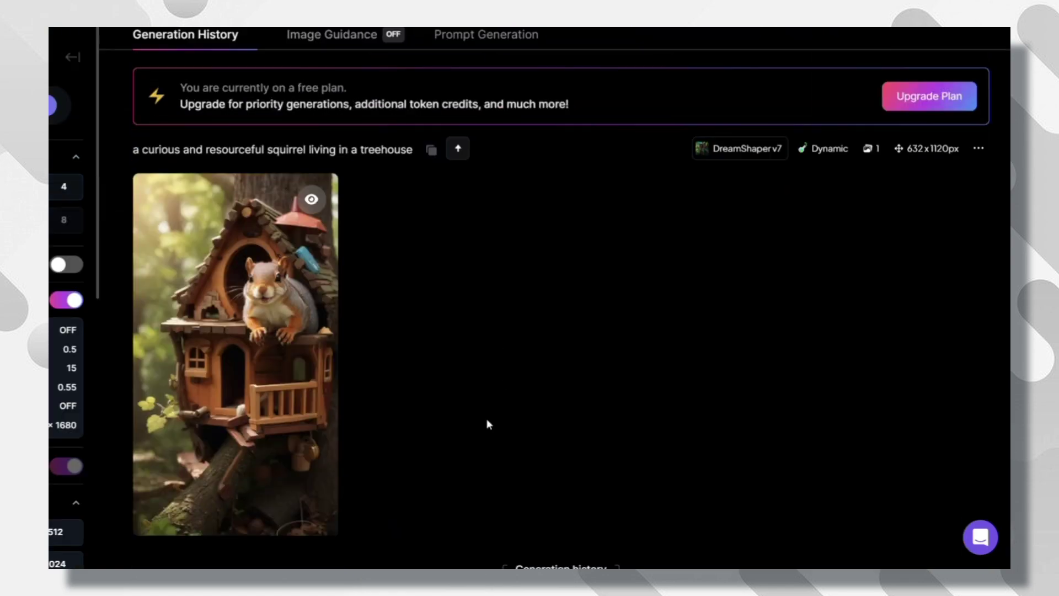
mouse_move(153, 510)
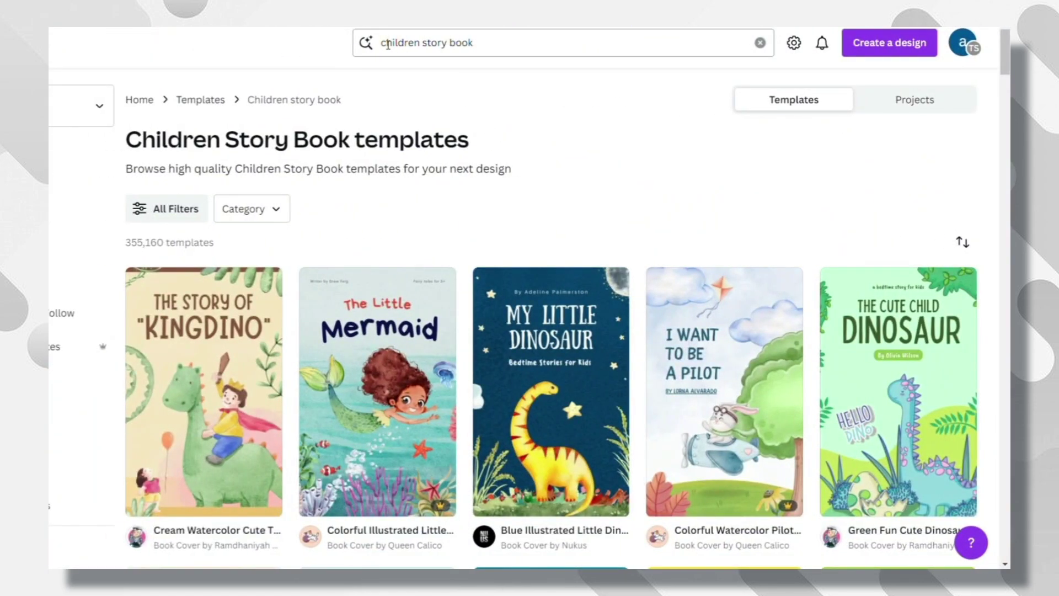
Search templates for 'children story book' and scroll to the Blue Illustrated Wild Animal Stories cover
click(401, 44)
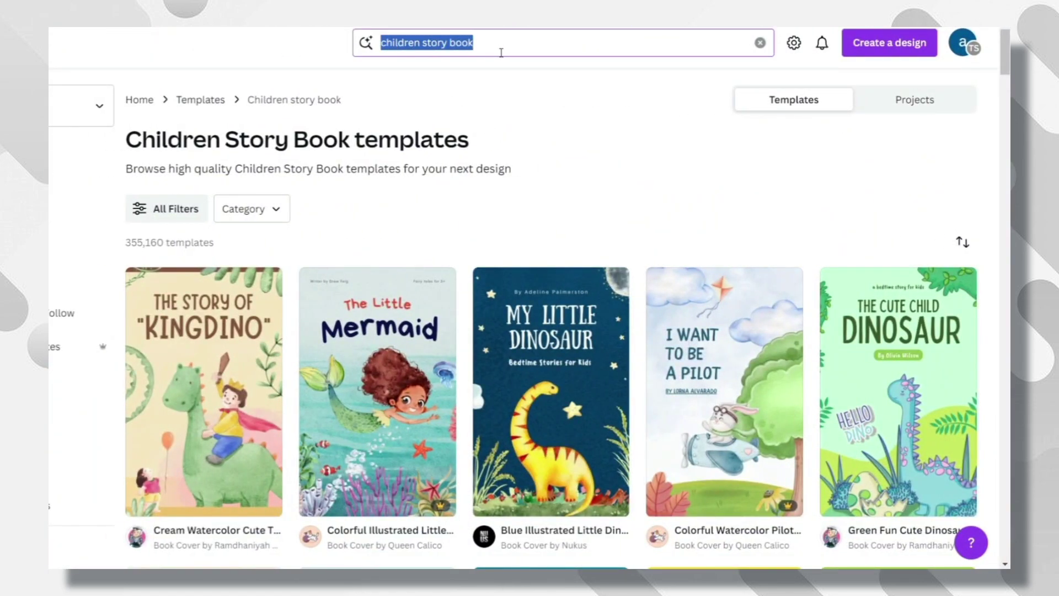
scroll(583, 283, down, 5)
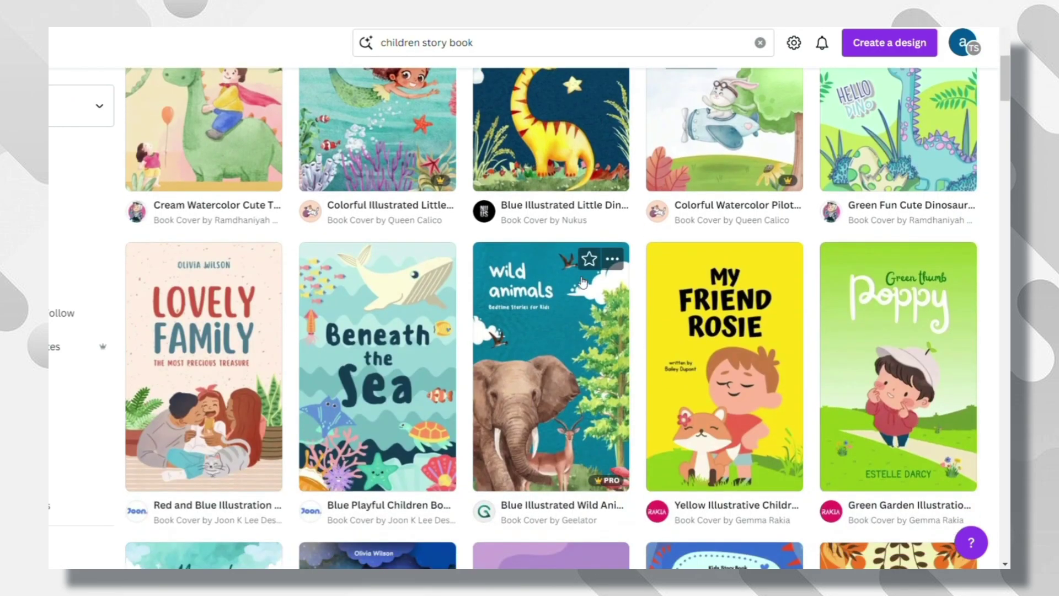
scroll(584, 277, down, 14)
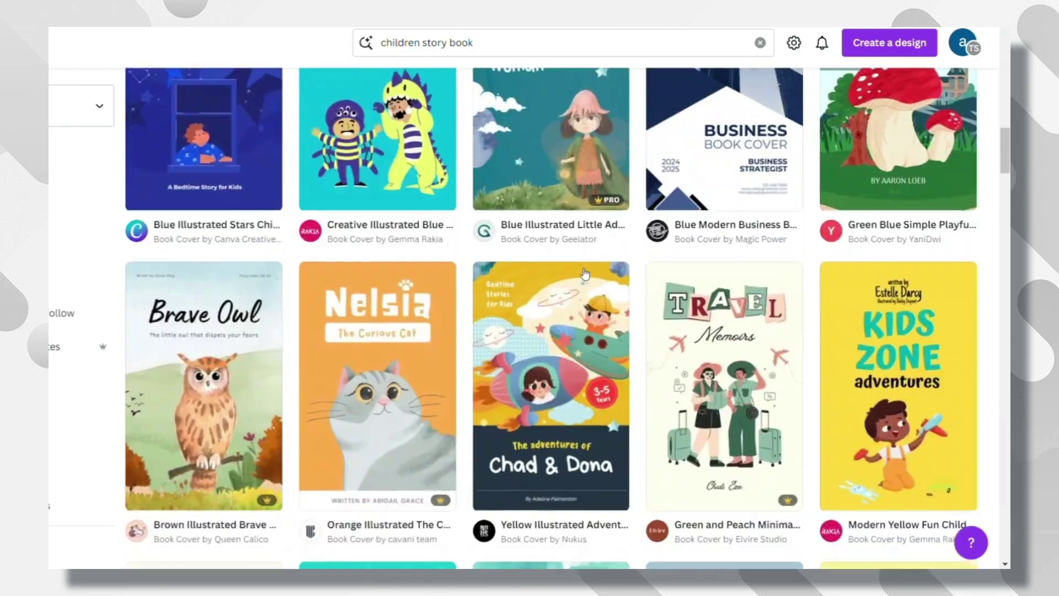
scroll(585, 272, down, 15)
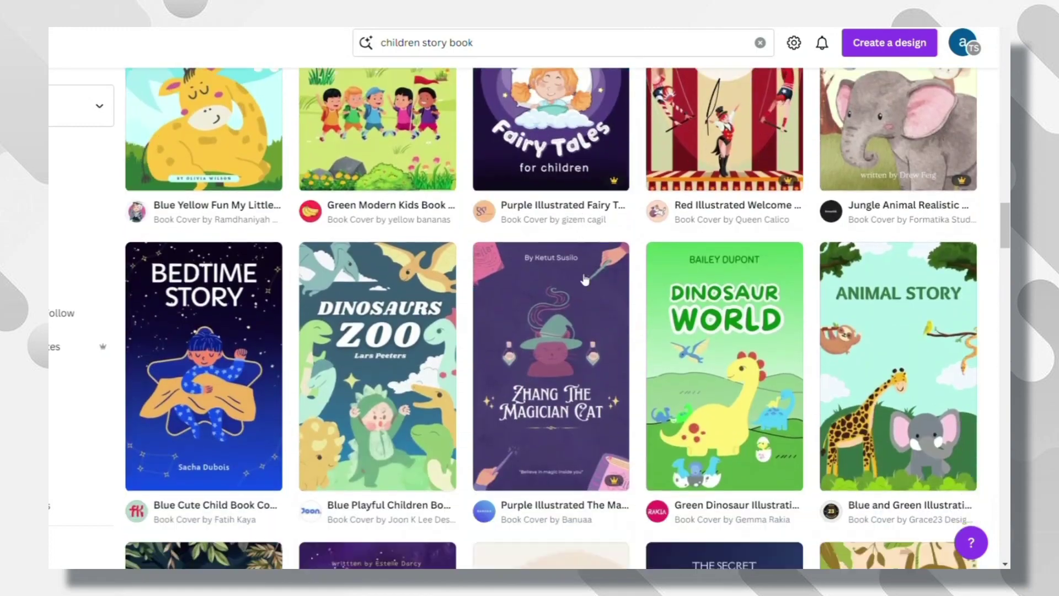
scroll(585, 281, down, 5)
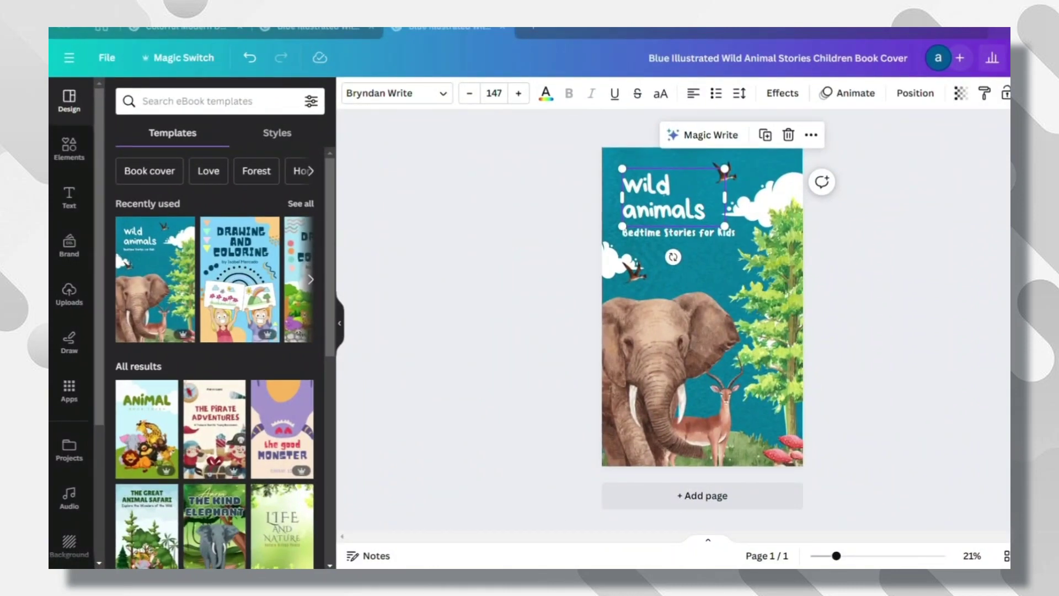
Retitle the cover 'the squirrel Penny'
double_click(670, 204)
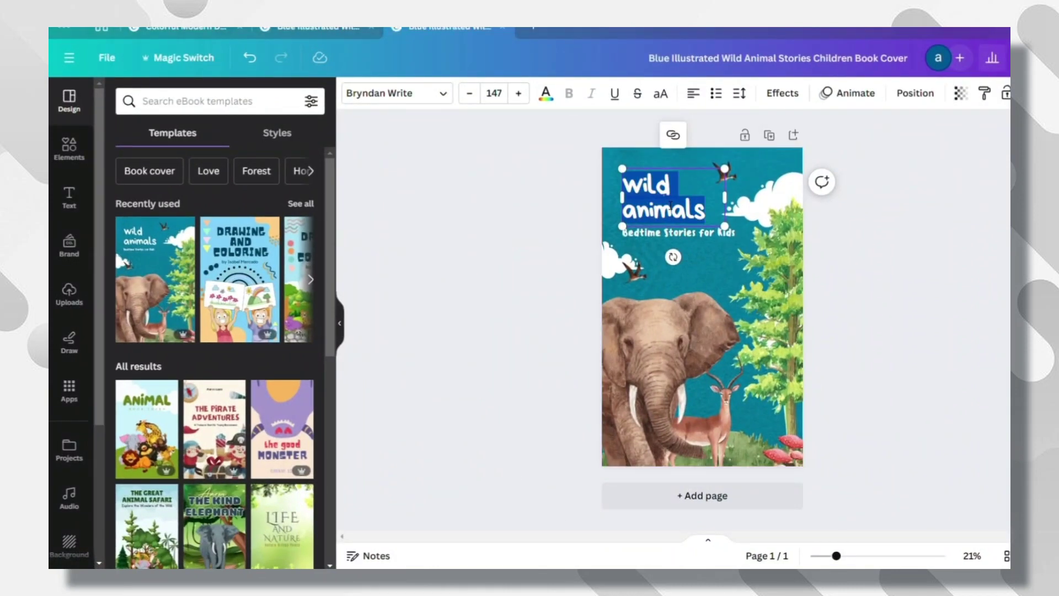
text(squirrel Penny)
click(703, 364)
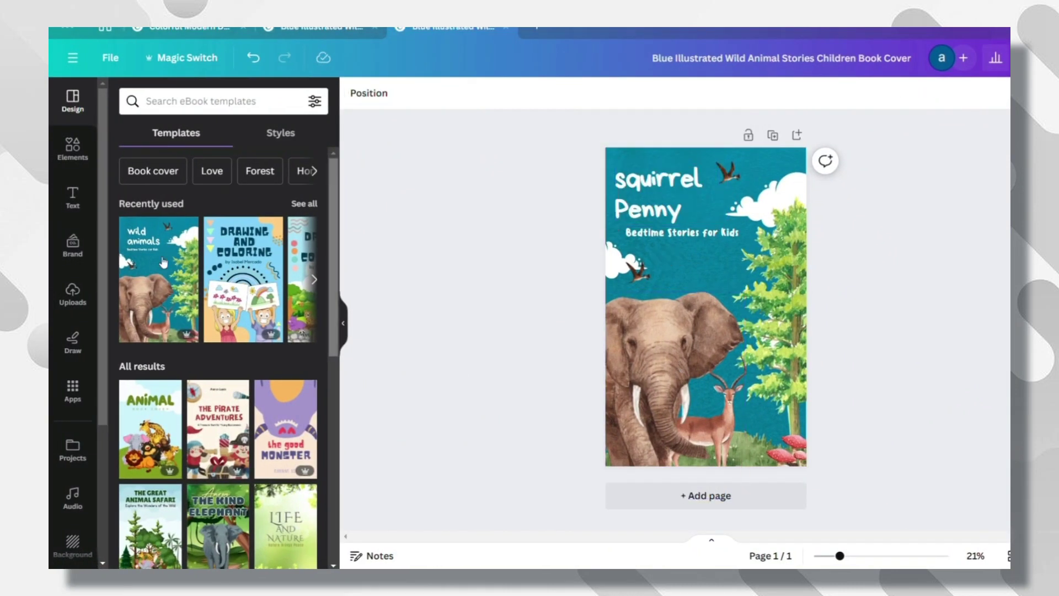
Search Elements for 'squirrel' graphics and delete the deer from the cover
click(72, 148)
click(193, 113)
text(squirrel)
key(Return)
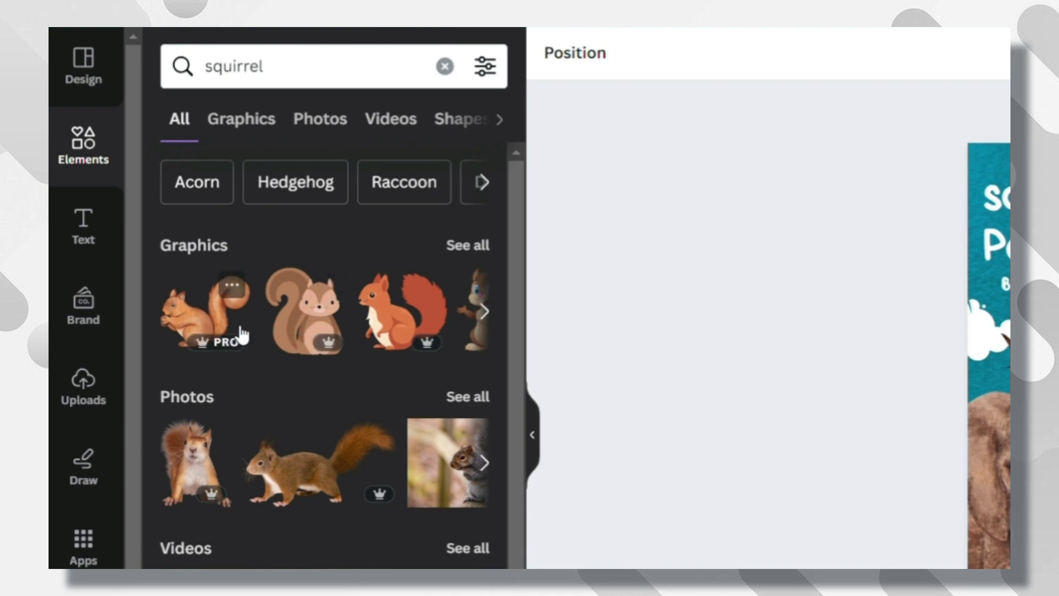
click(484, 464)
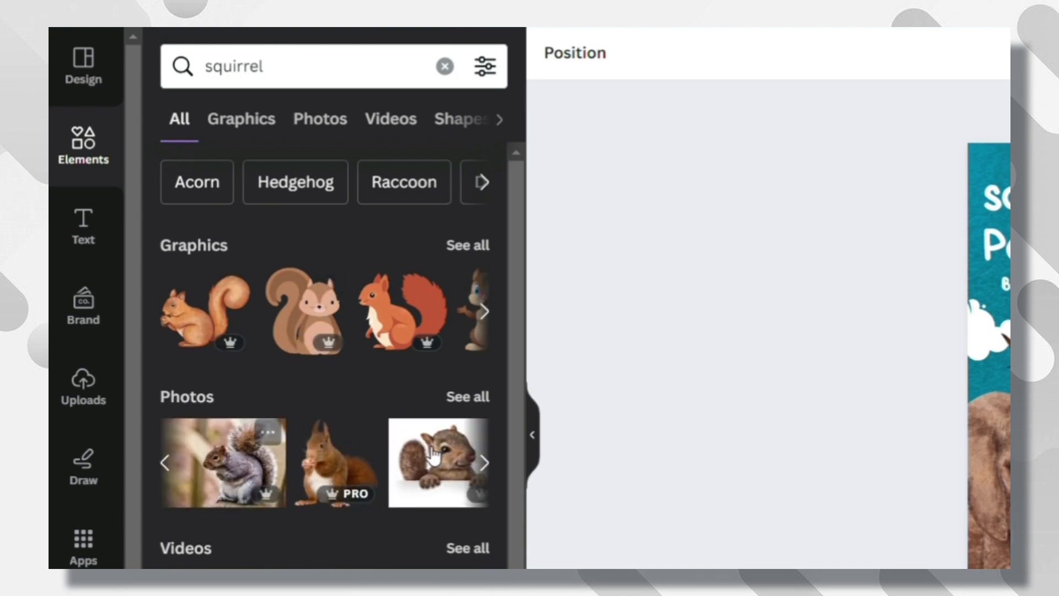
click(495, 457)
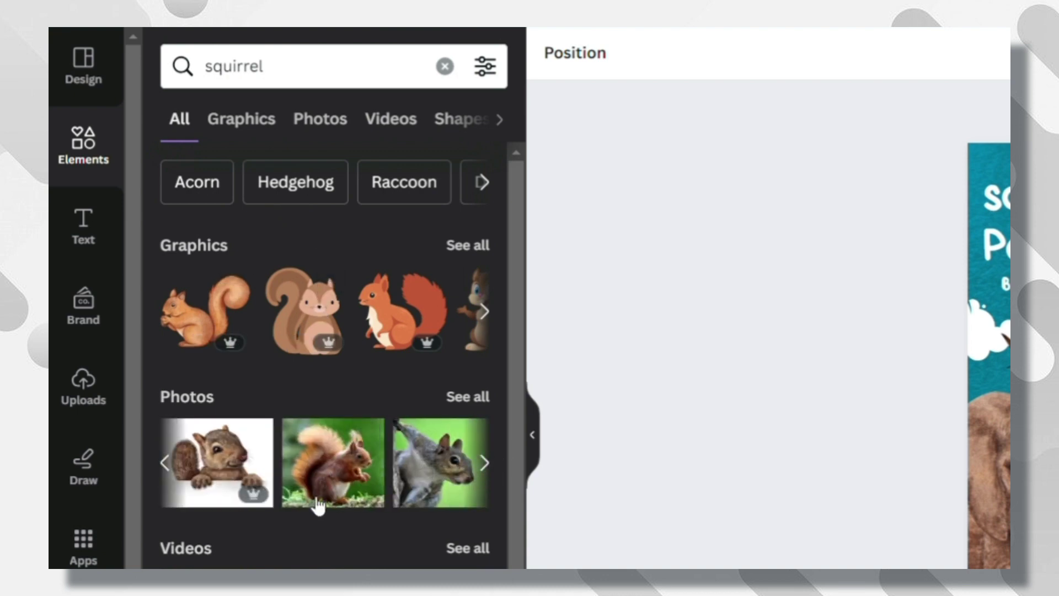
click(468, 244)
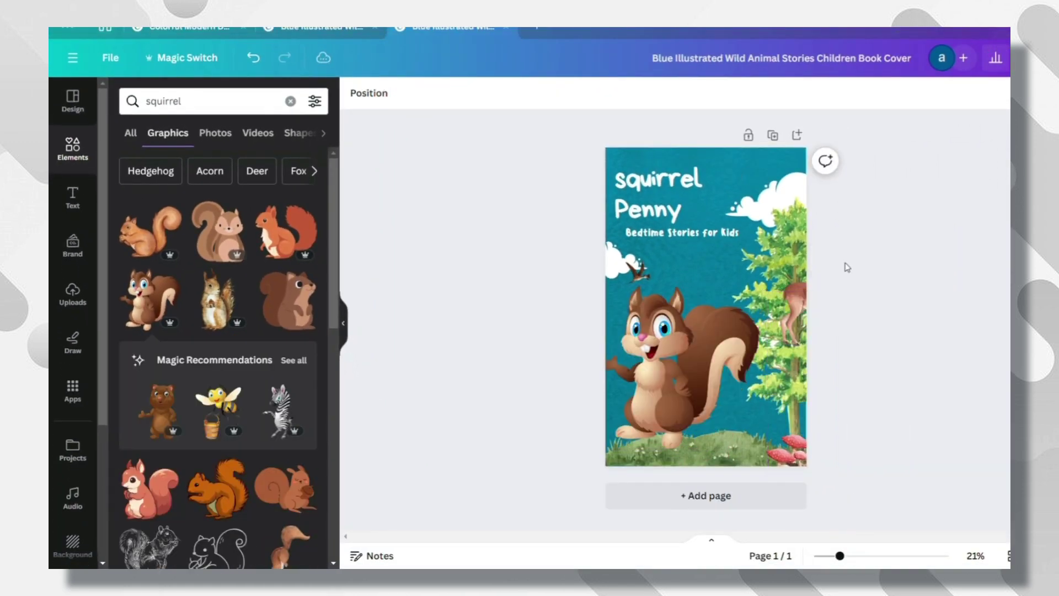
click(843, 264)
click(820, 187)
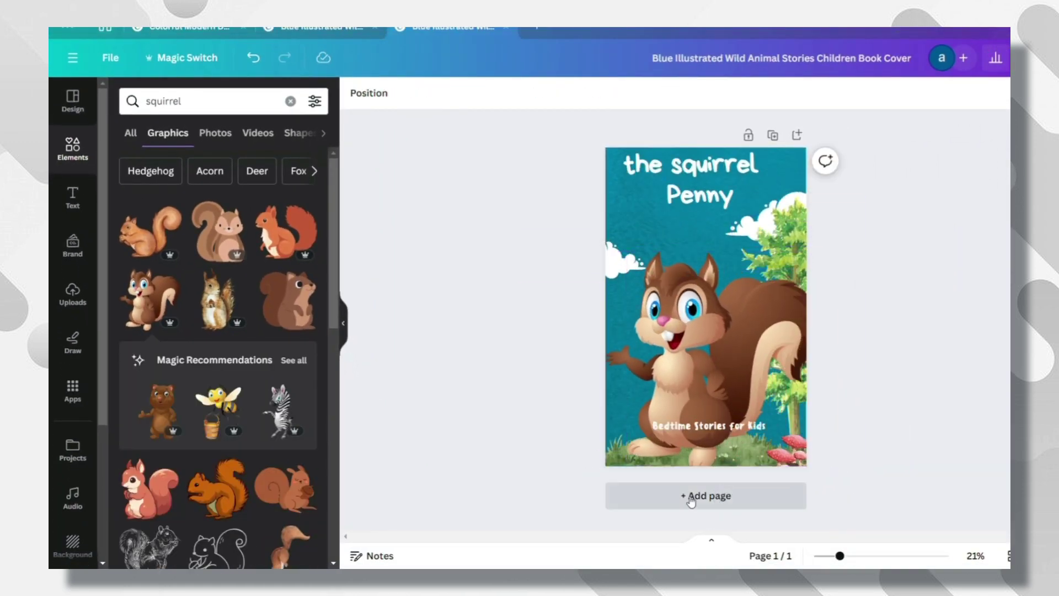
Add page 2 with the uploaded treehouse squirrel image stretched to fill it
click(691, 500)
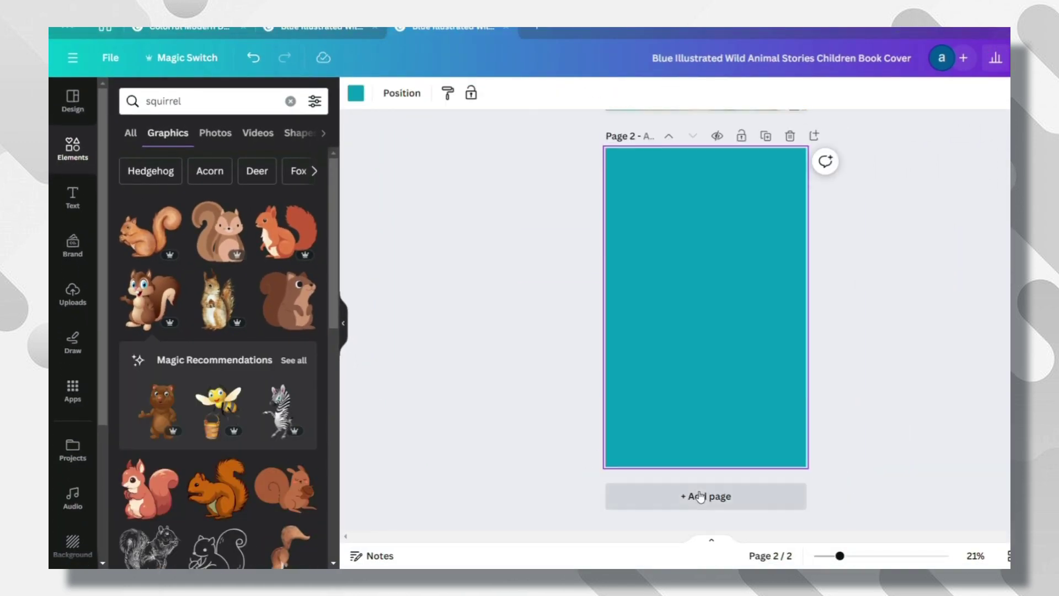
click(72, 294)
drag(160, 260, 639, 279)
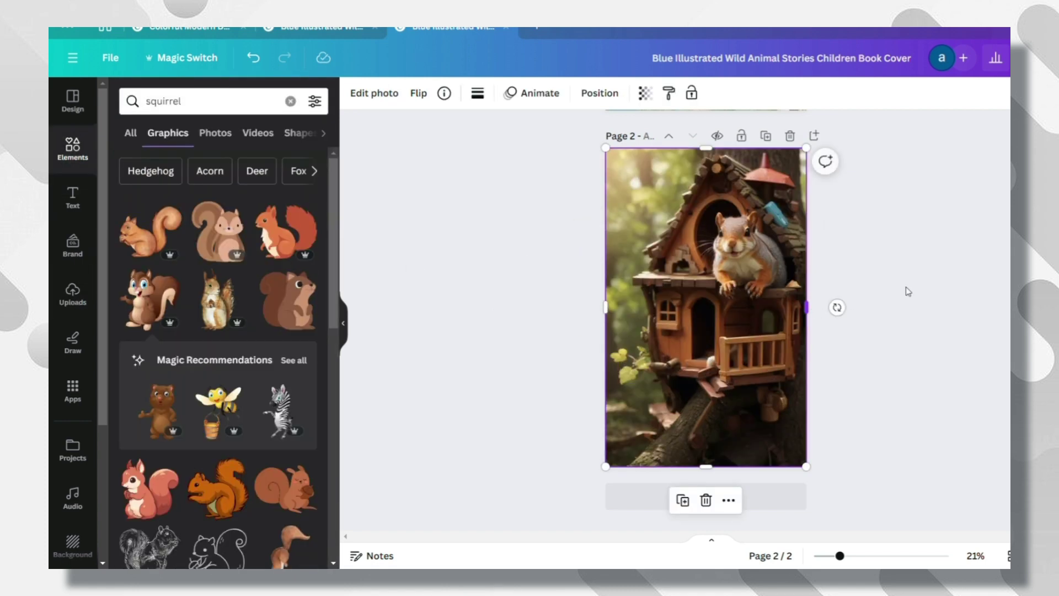
click(930, 289)
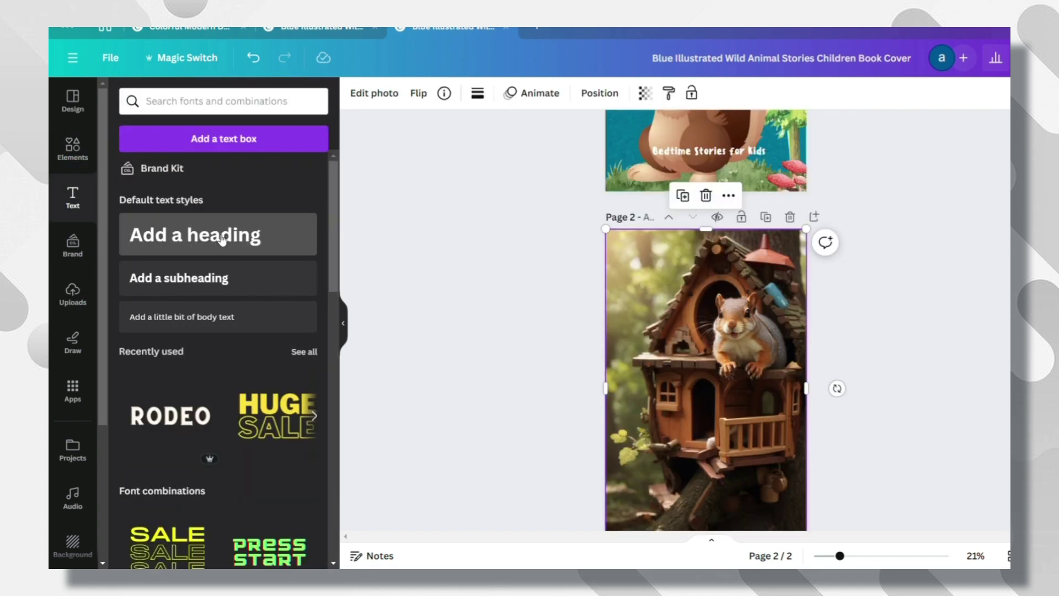
Add a heading box holding the story's opening paragraph over the image
click(222, 238)
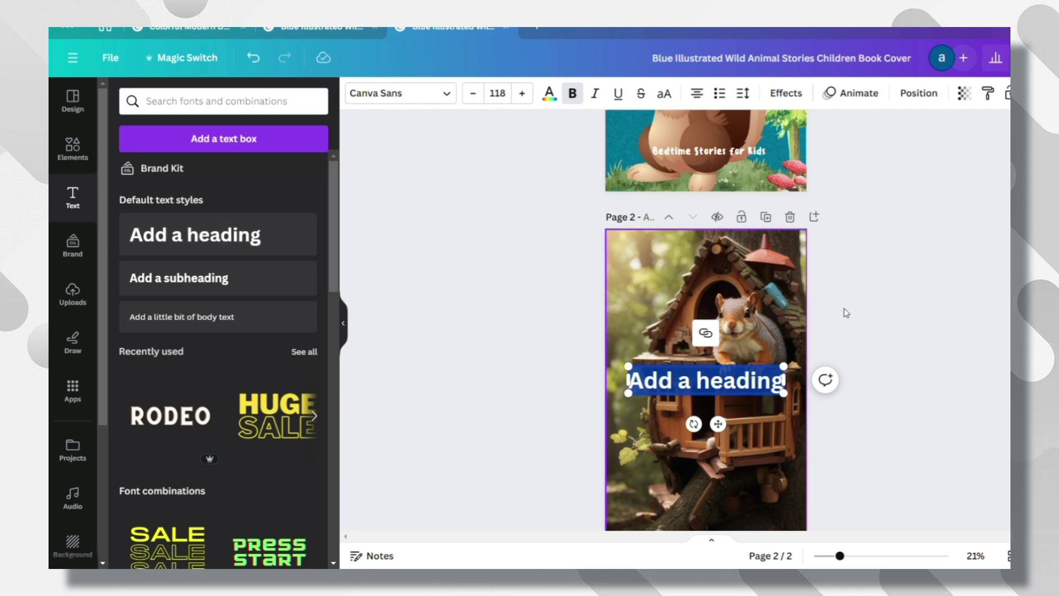
scroll(880, 315, down, 2)
text(Once upon a time in a peaceful forest, there lived a curious and resourceful squirrel named Penny. Penny had a fascination for collecting shiny objects, and her treehouse was filled with all sorts of treasures she had found over the years. She often visited her elderly friend, Mr. Whiskers, who had a knack for sharing tales of adventure and magic.)
click(565, 204)
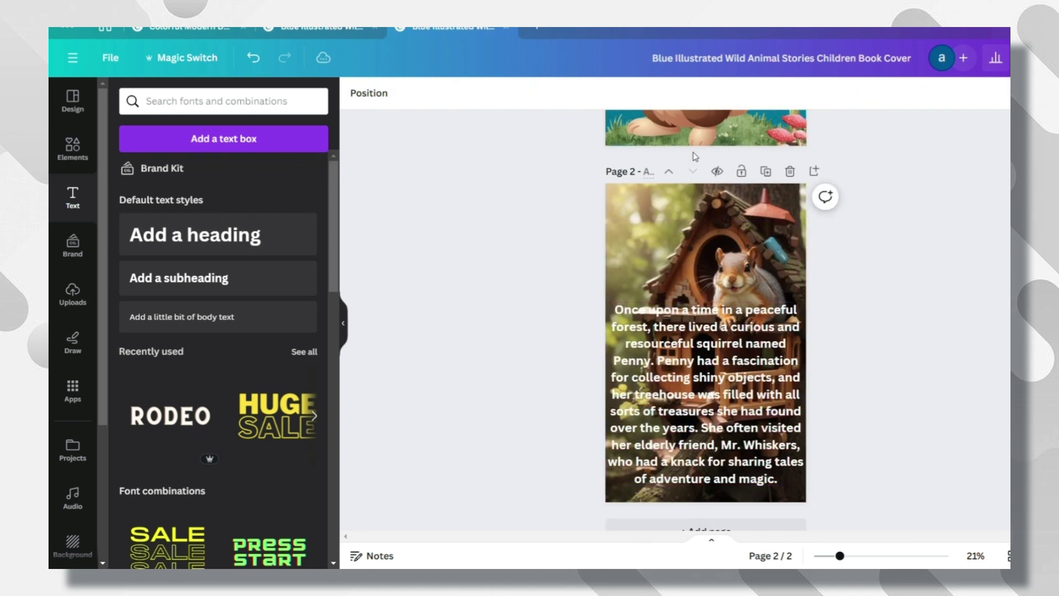
Switch page 2's story text to the thinner Glacial Indifference font
click(657, 497)
click(627, 433)
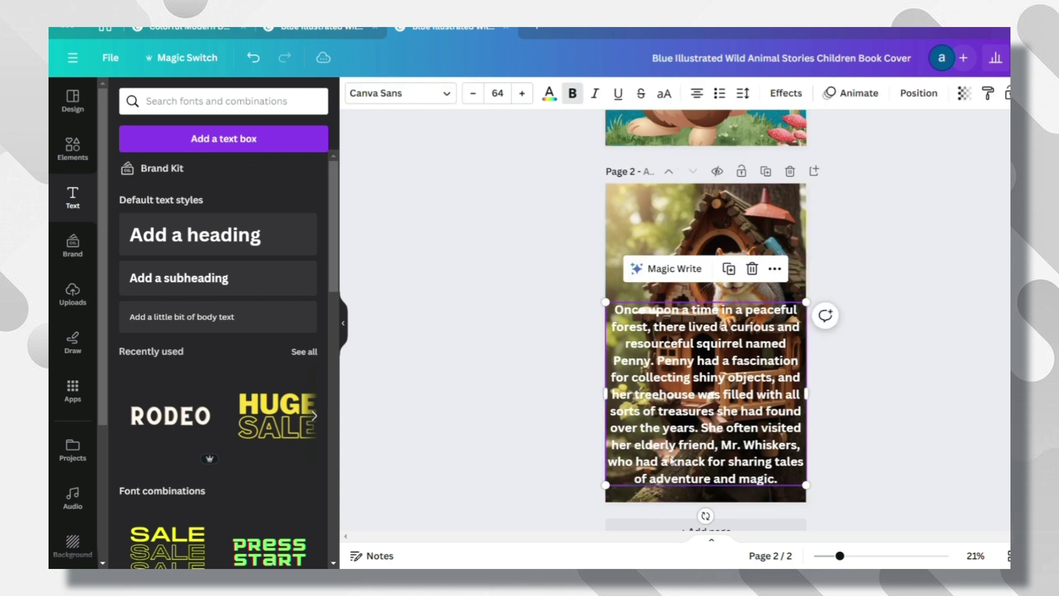
click(452, 97)
scroll(243, 407, down, 20)
scroll(216, 447, down, 15)
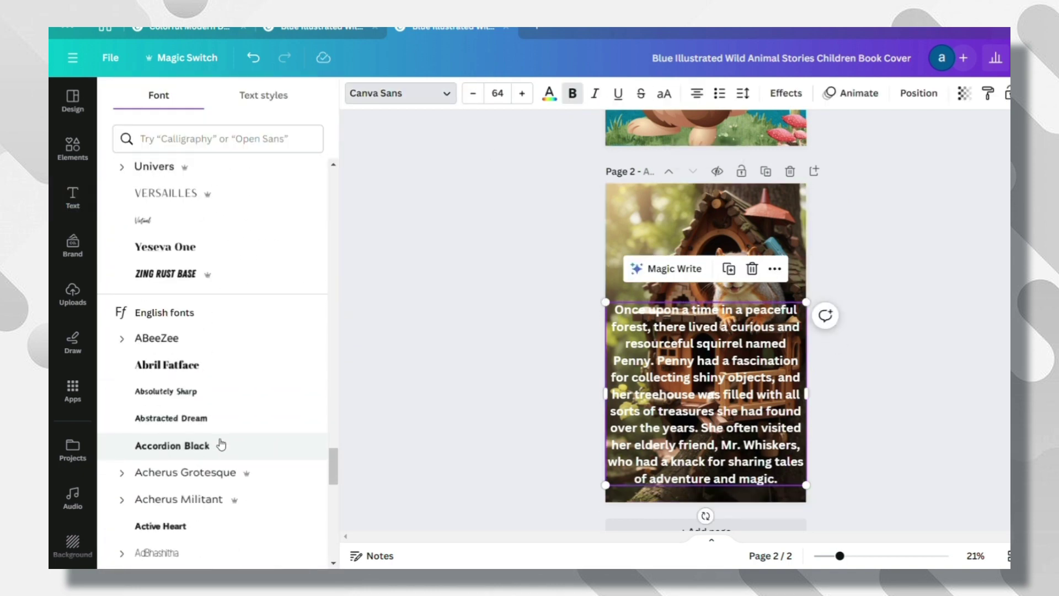
Recolour the story text with a custom colour sampled from the page
click(549, 93)
scroll(214, 462, down, 1)
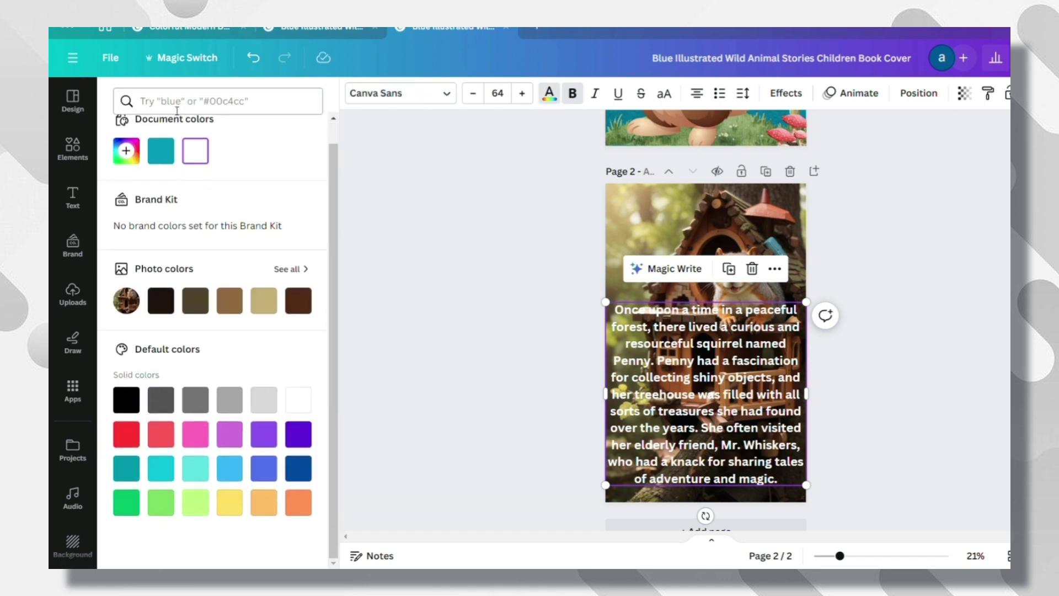
click(126, 151)
click(299, 287)
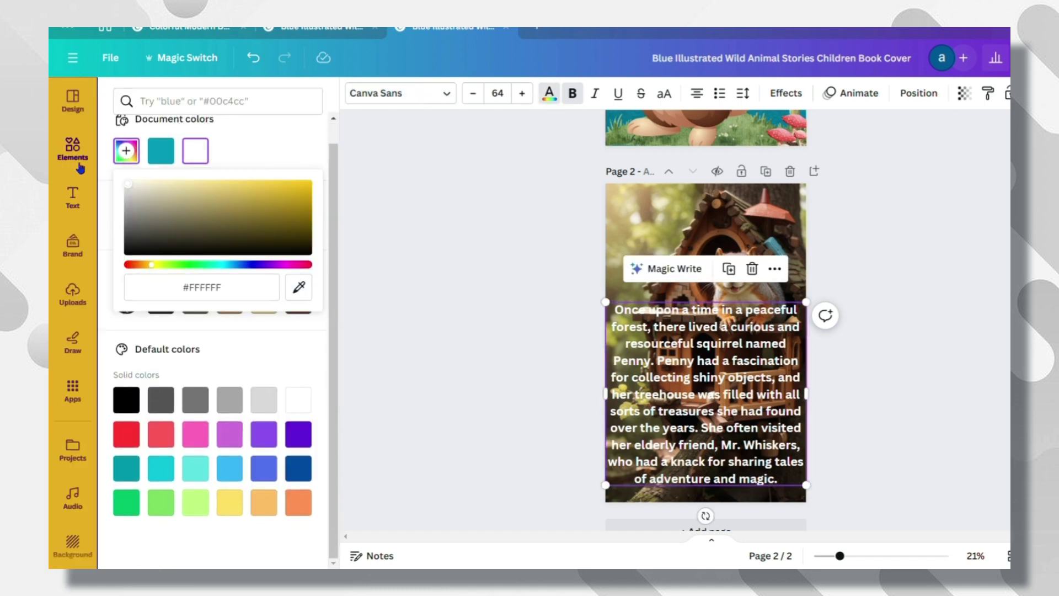
Browse the Text and Elements side panels for design options
click(72, 196)
click(72, 147)
click(72, 148)
scroll(221, 381, down, 2)
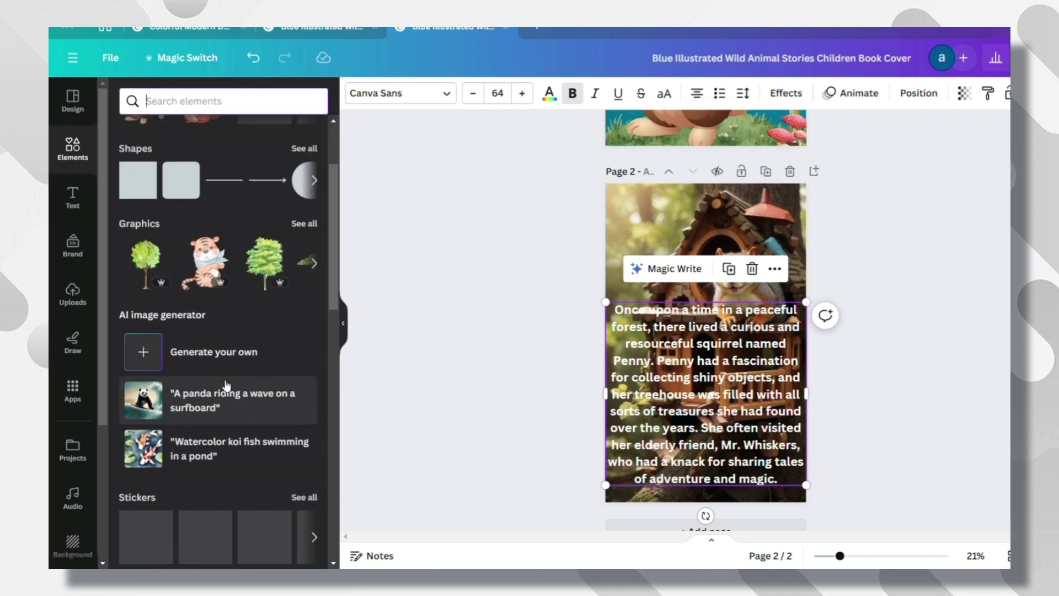
scroll(231, 331, down, 5)
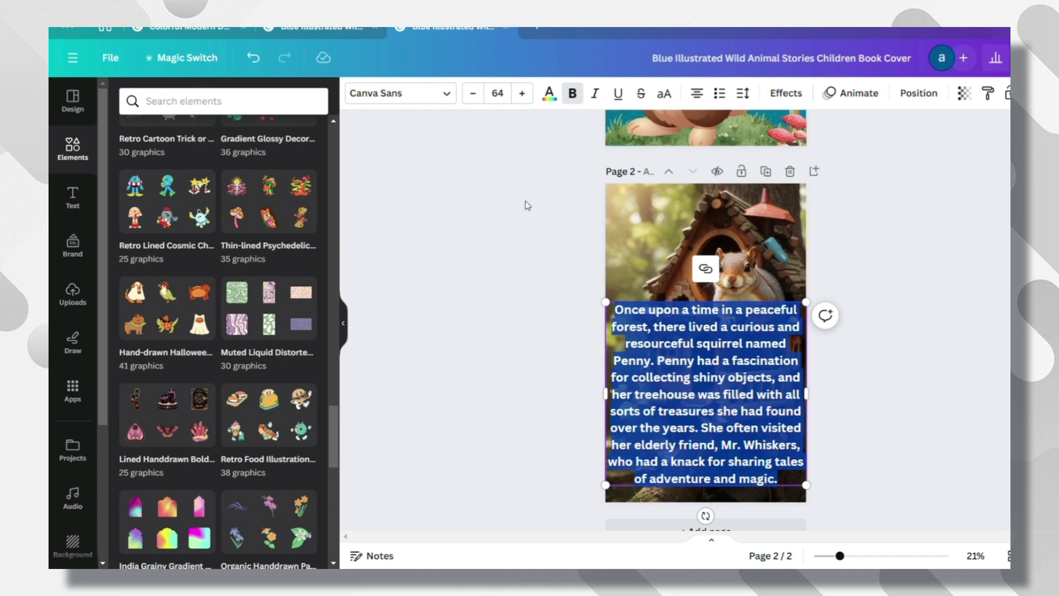
scroll(490, 238, up, 3)
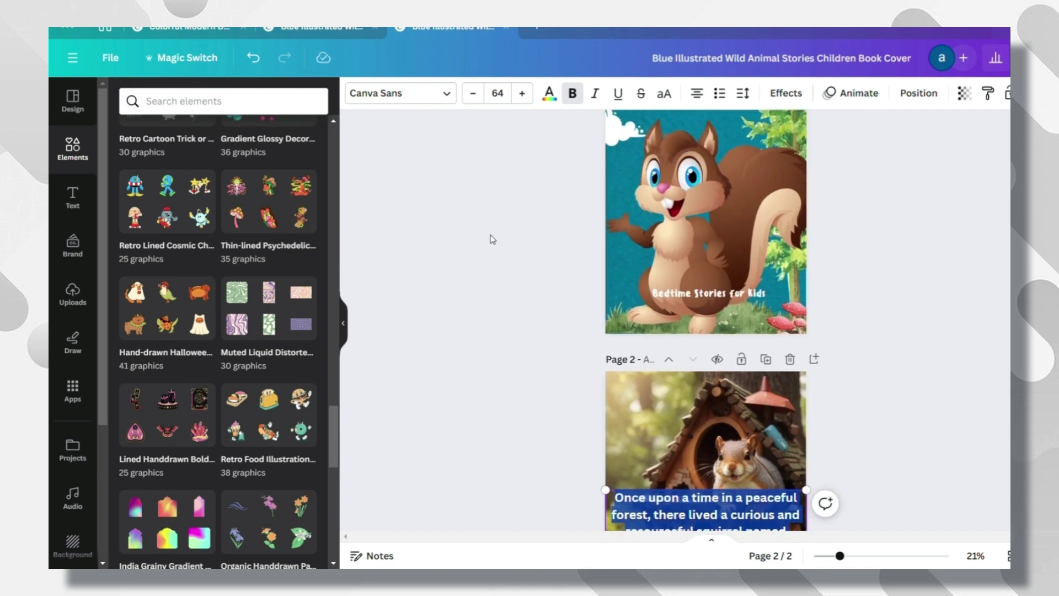
scroll(491, 238, down, 4)
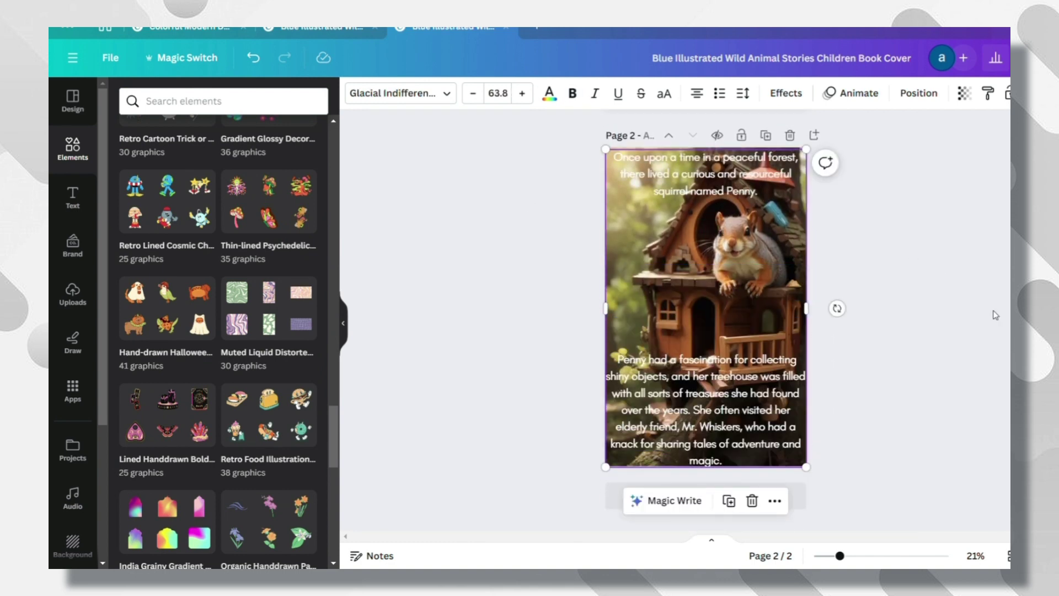
Add a small yellowish 'page:1' label at the bottom of page 2
click(995, 315)
key(ctrl+Return)
text(tpage 1)
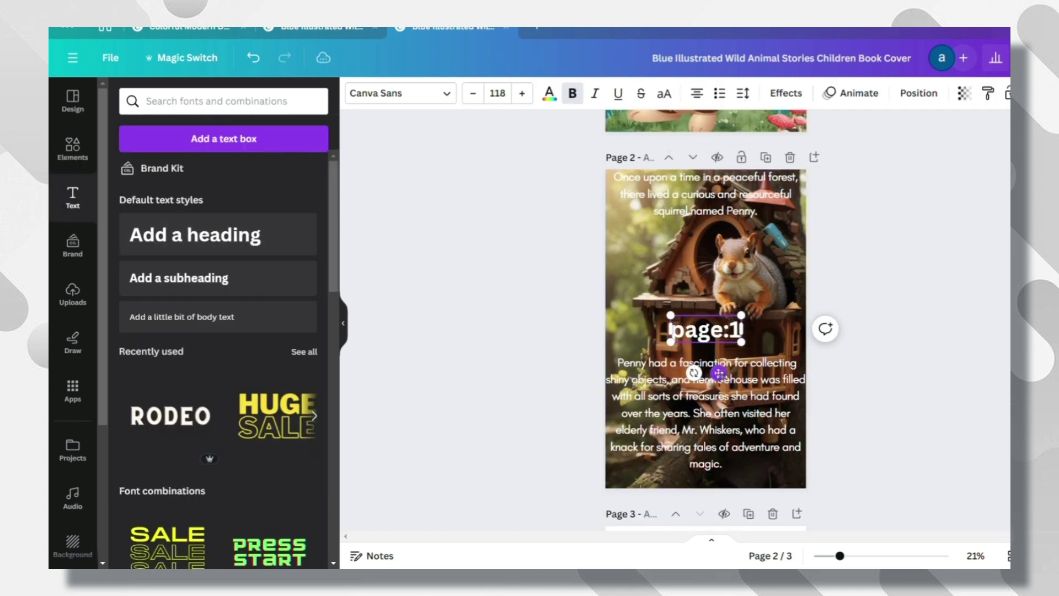
drag(727, 443, 709, 471)
click(472, 93)
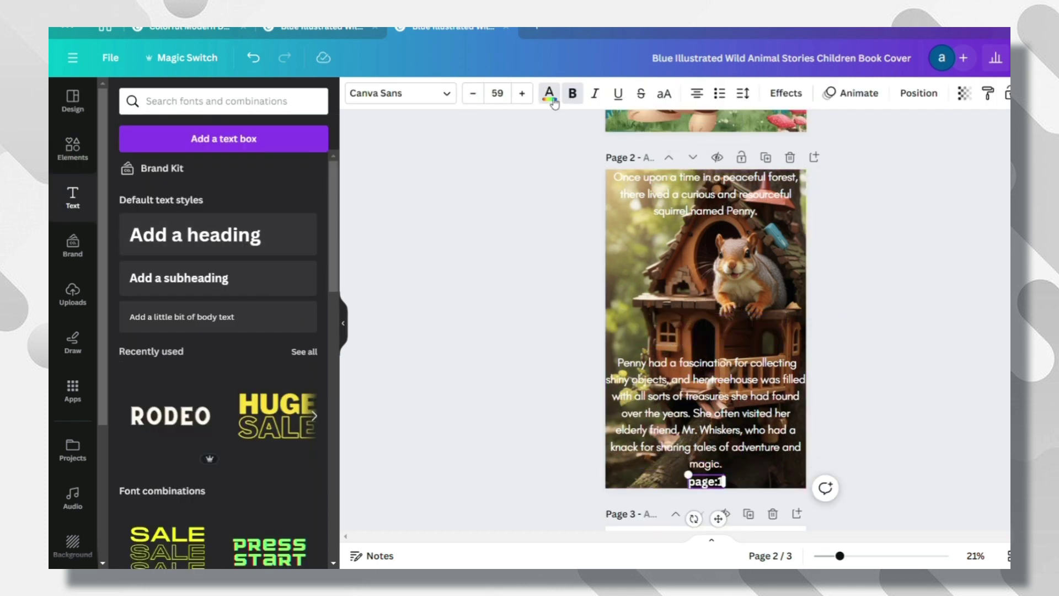
click(549, 94)
click(127, 173)
click(215, 217)
Set the download file type to PDF Print
scroll(627, 275, up, 5)
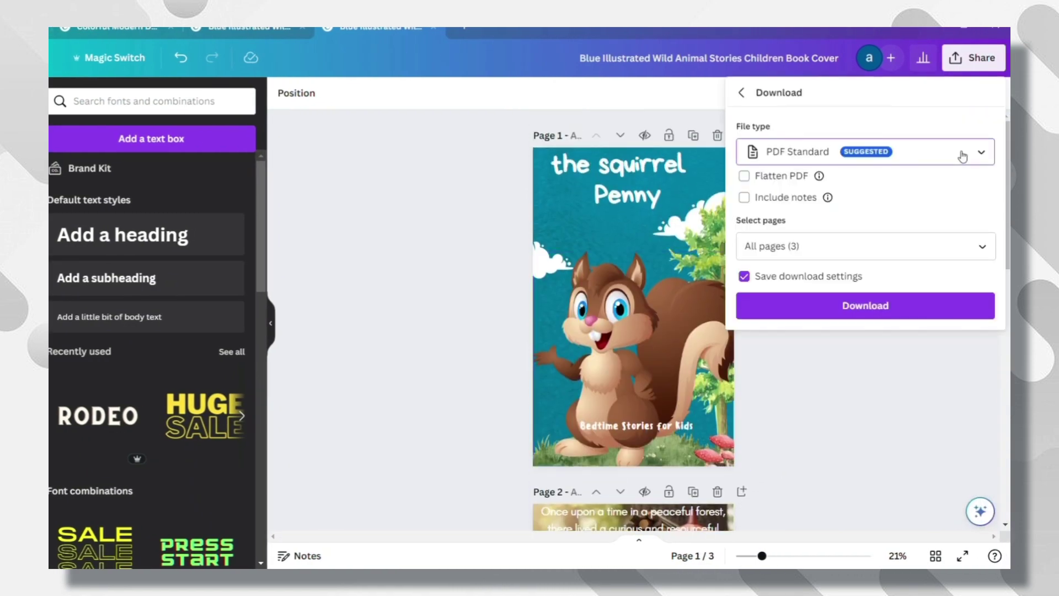
click(963, 157)
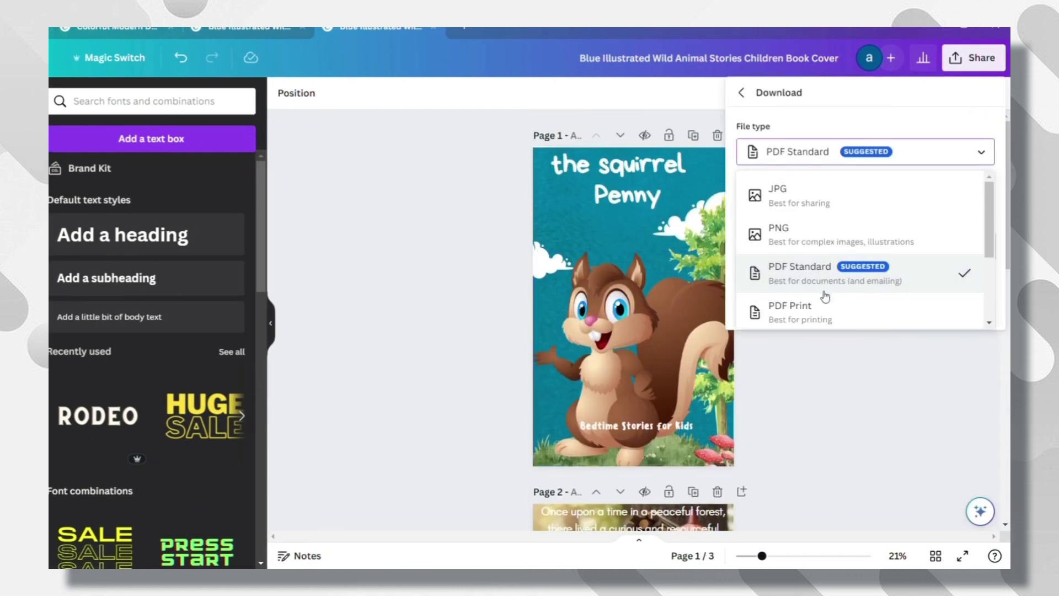
click(809, 315)
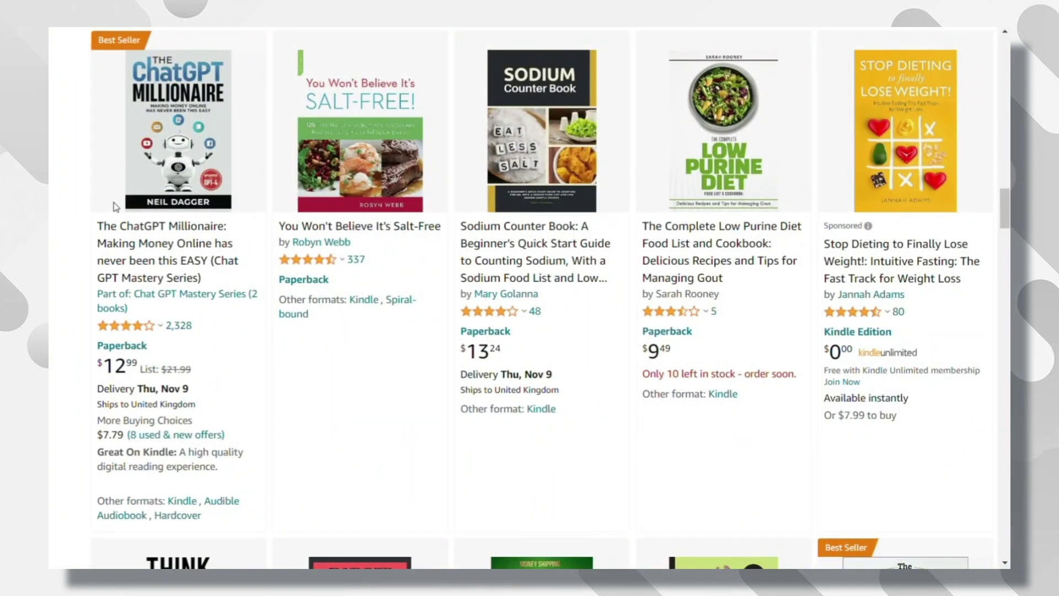
Scroll through the Amazon book results and the KDP low-content examples table
scroll(388, 342, down, 10)
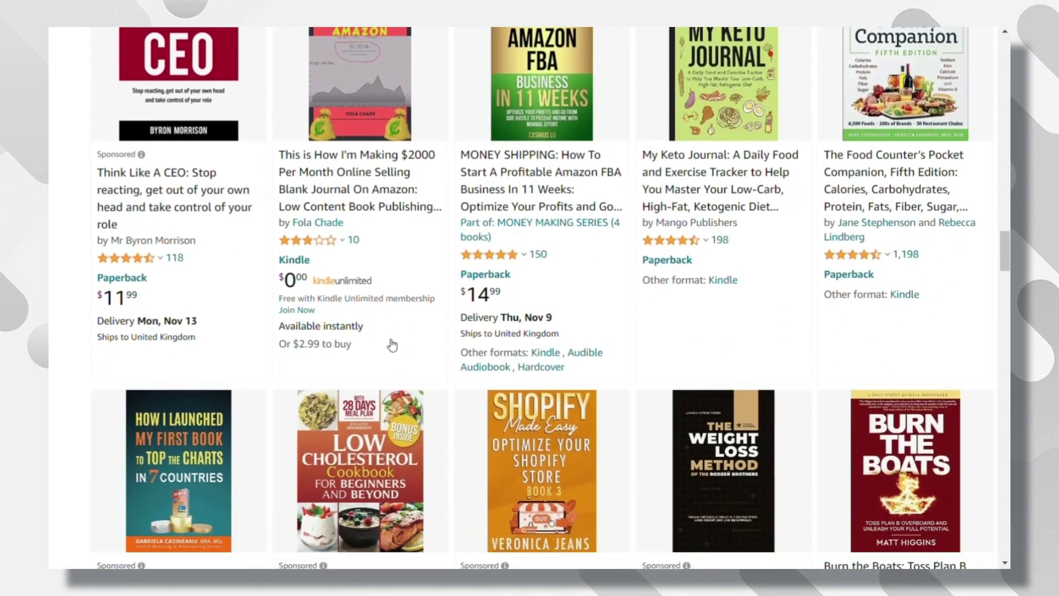
scroll(392, 344, down, 11)
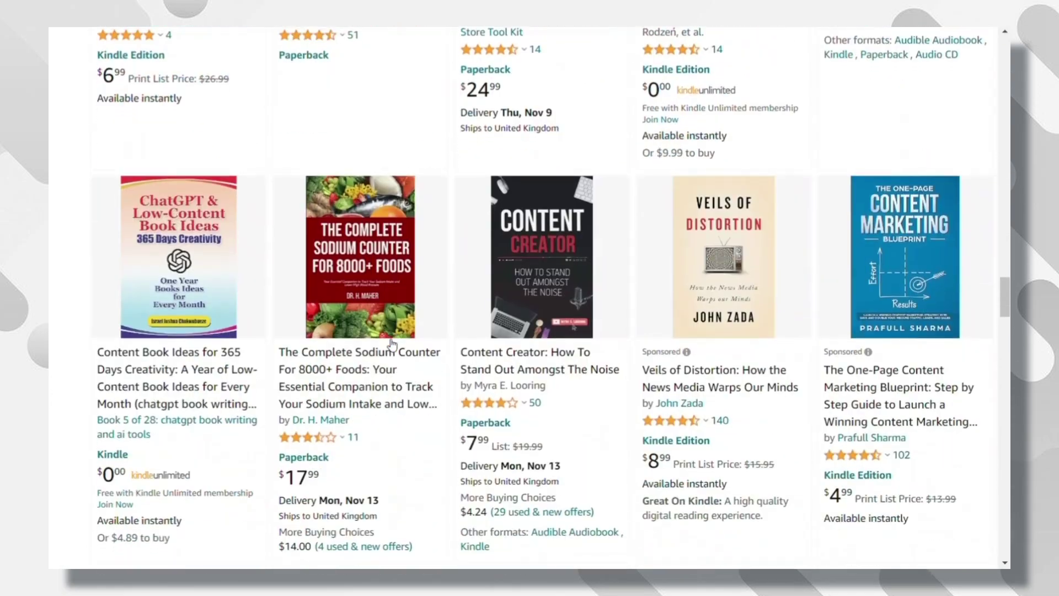
scroll(529, 297, down, 2)
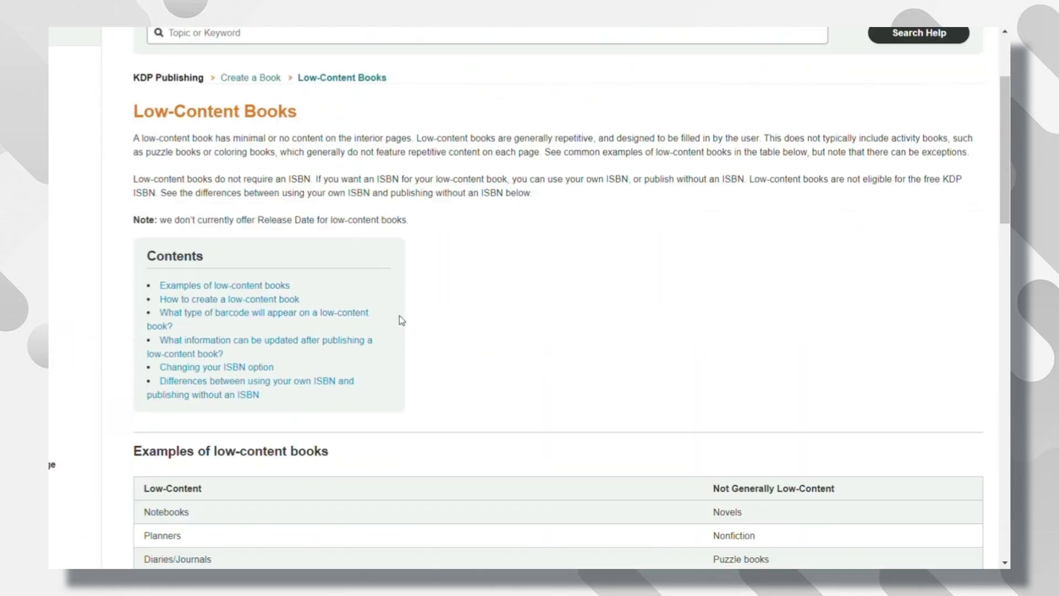
scroll(399, 315, down, 5)
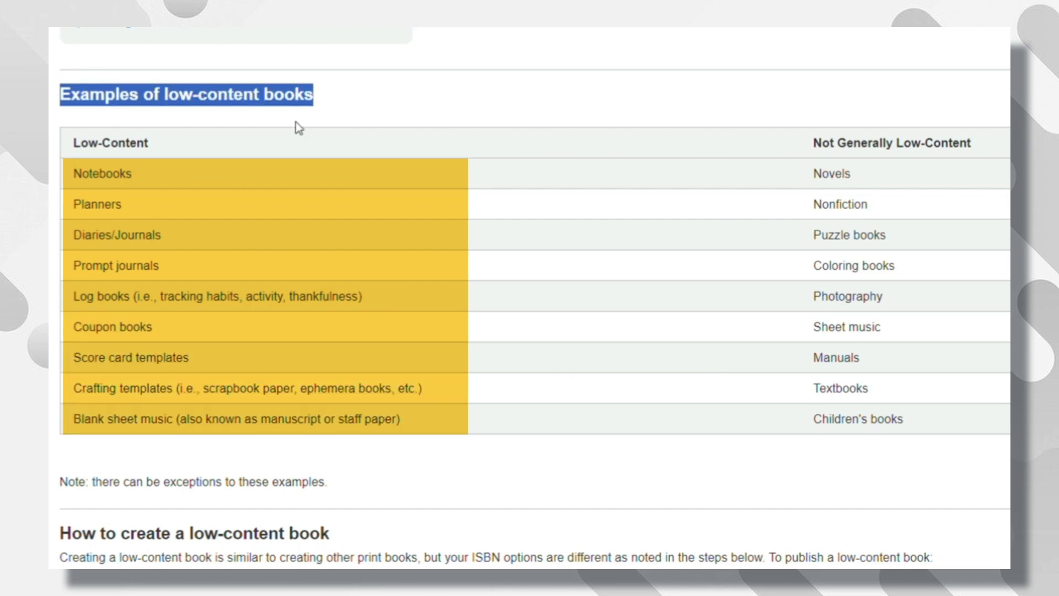
Highlight the low-content book examples heading on the KDP help page
drag(74, 144, 154, 149)
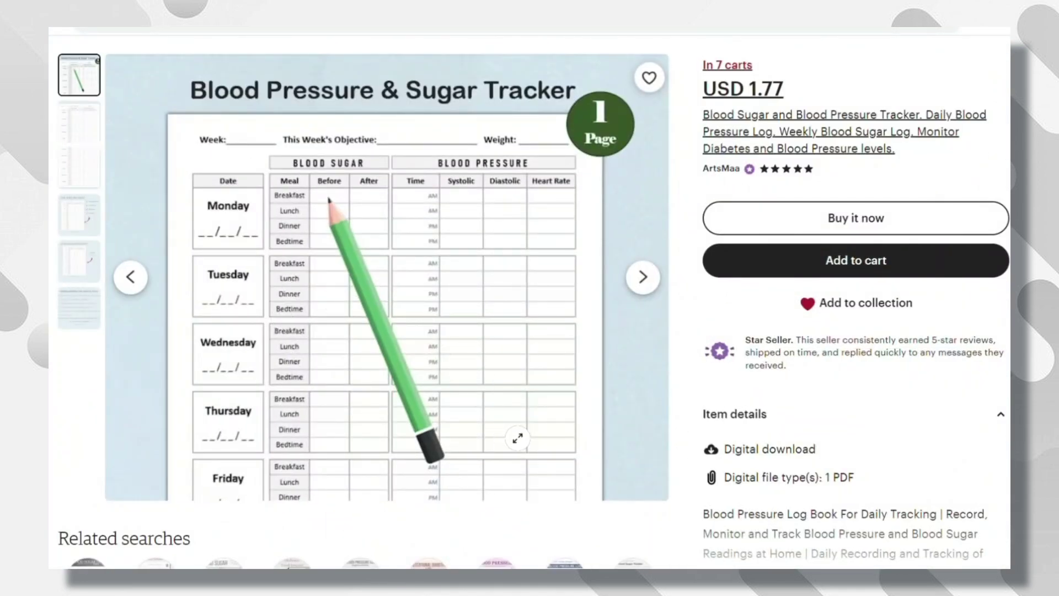
Highlight the low-content book ideas prompt and the Workbooks and Budgeting Guides ideas
drag(353, 91, 465, 101)
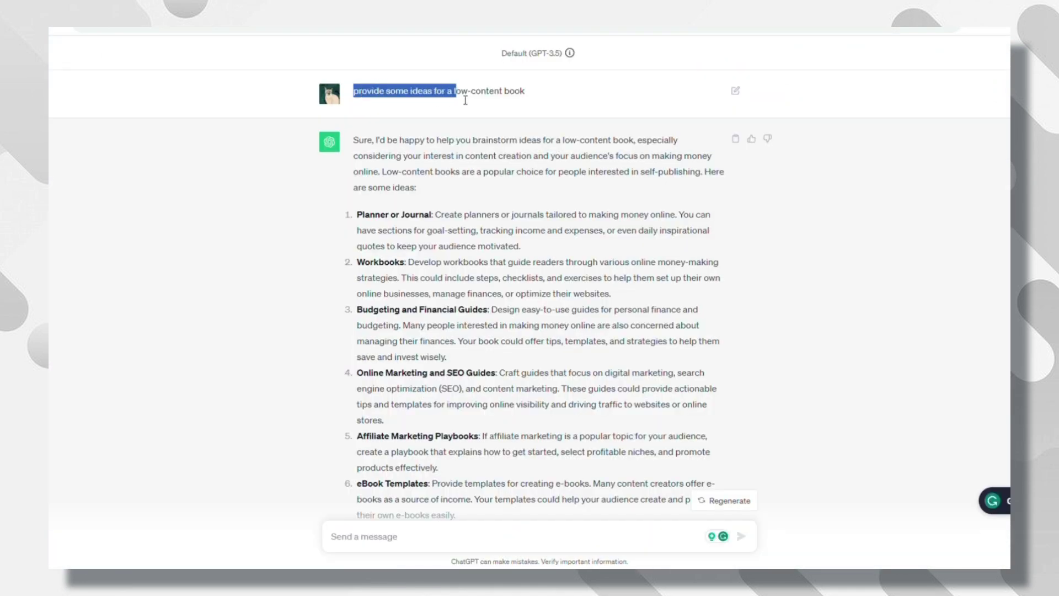
click(531, 95)
scroll(467, 271, down, 2)
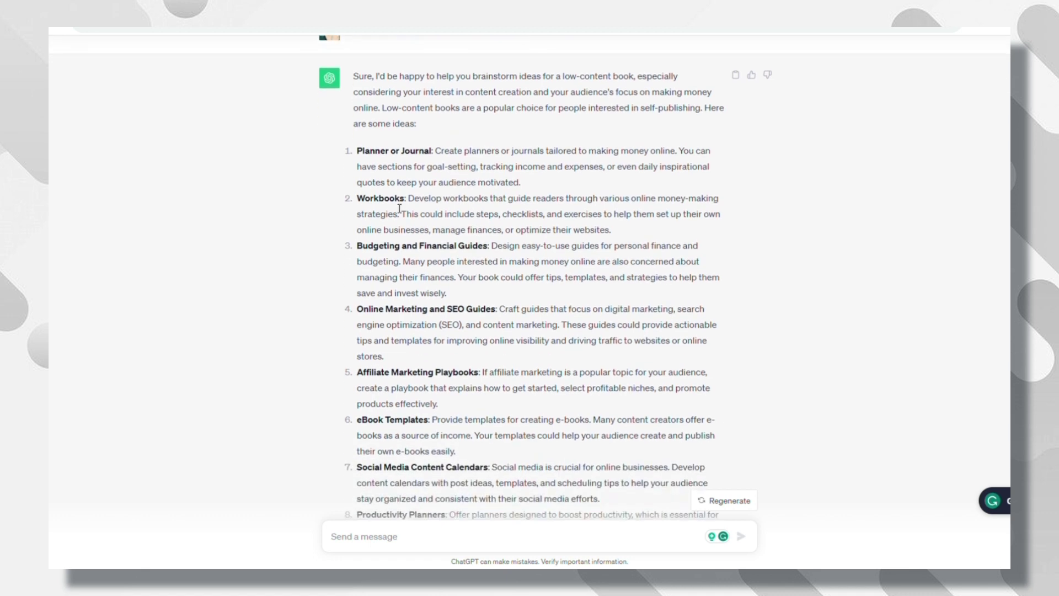
drag(357, 198, 400, 200)
drag(358, 245, 389, 247)
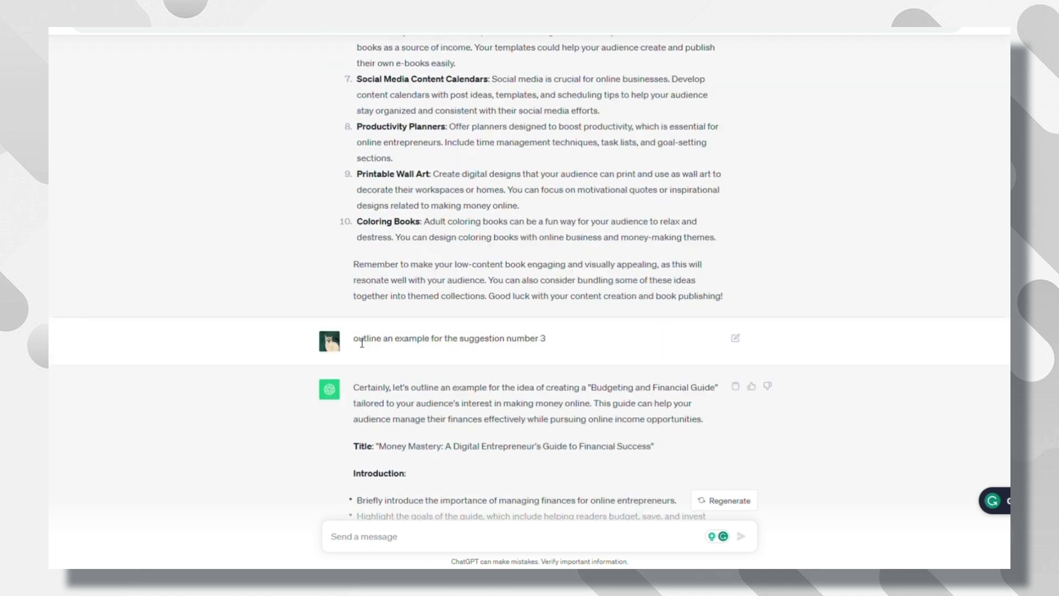
Review the Money Mastery outline, marking the Online Income Streams and Budgeting Basics chapters
drag(354, 340, 548, 348)
click(546, 347)
scroll(544, 326, down, 5)
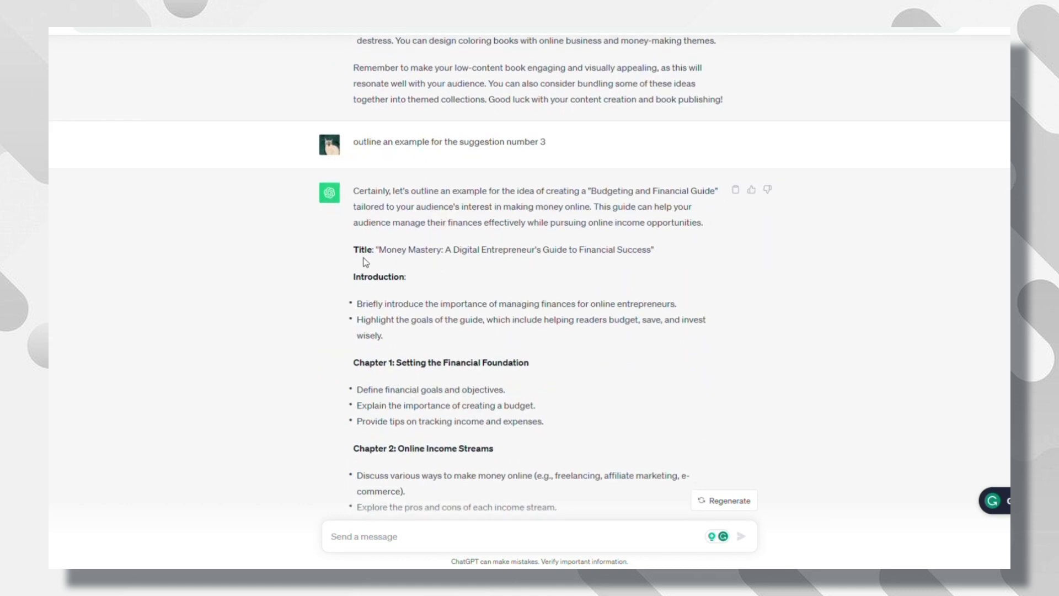
drag(354, 251, 637, 251)
drag(396, 362, 529, 362)
scroll(487, 400, down, 4)
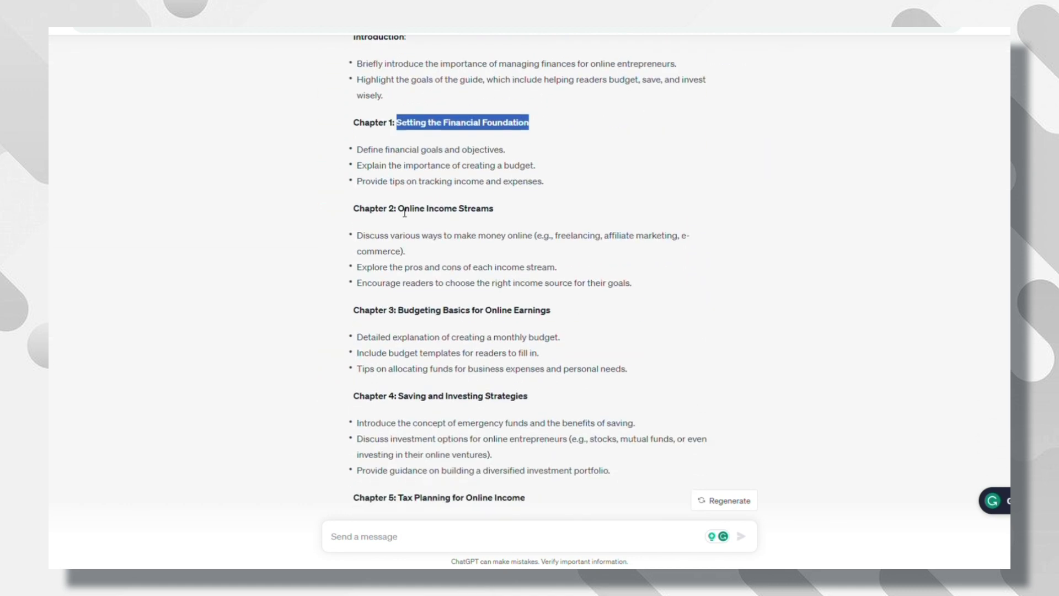
drag(397, 211, 525, 220)
click(525, 220)
drag(398, 313, 572, 322)
Read the detailed Chapter 4 'Saving and Investing Strategies' content through section 4.3
scroll(572, 322, down, 10)
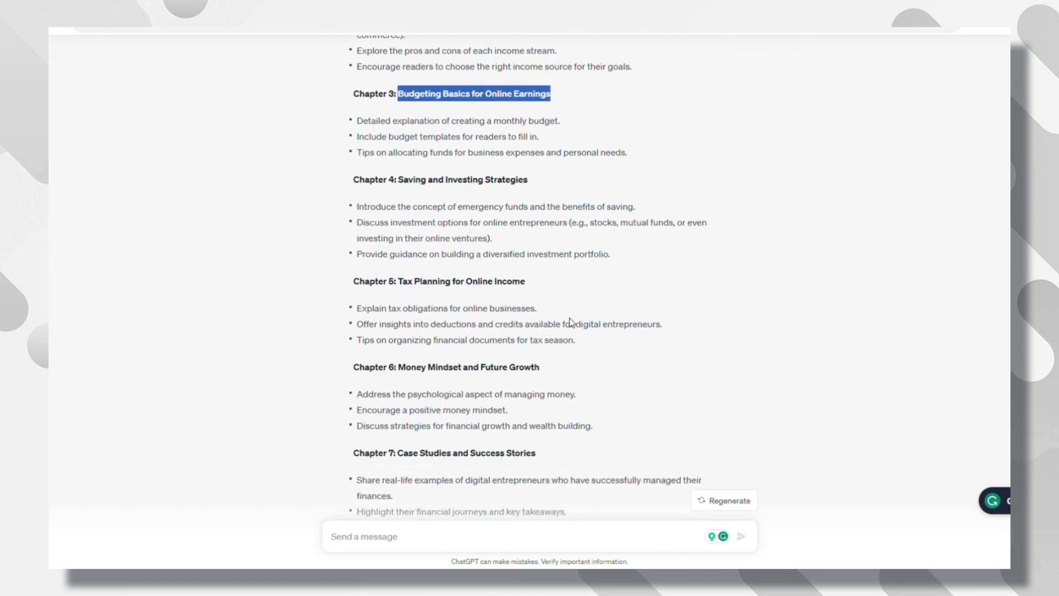
drag(353, 232, 574, 234)
click(594, 233)
scroll(531, 343, down, 3)
drag(354, 262, 539, 263)
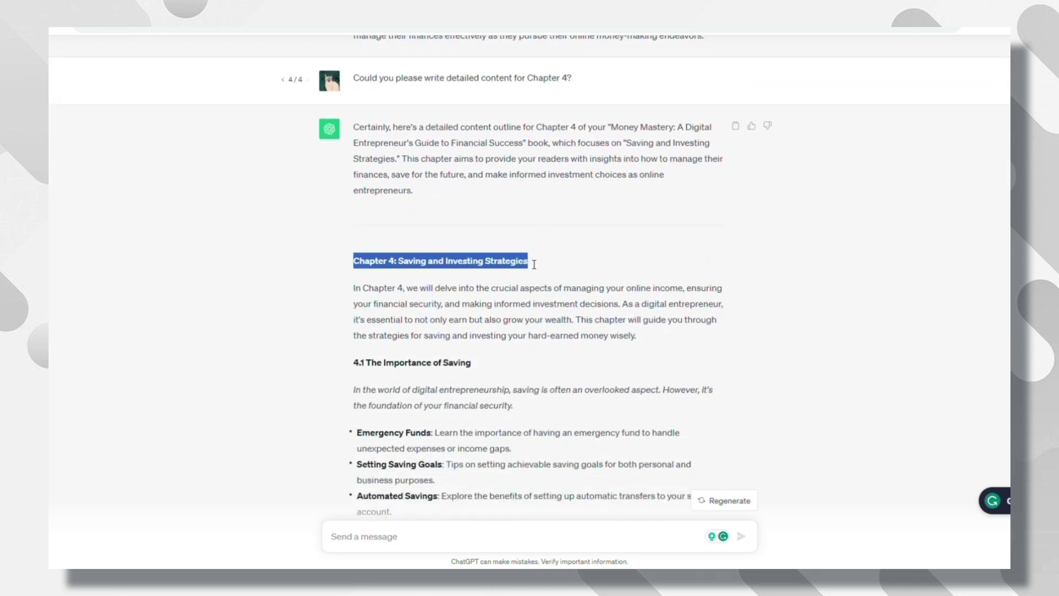
click(331, 289)
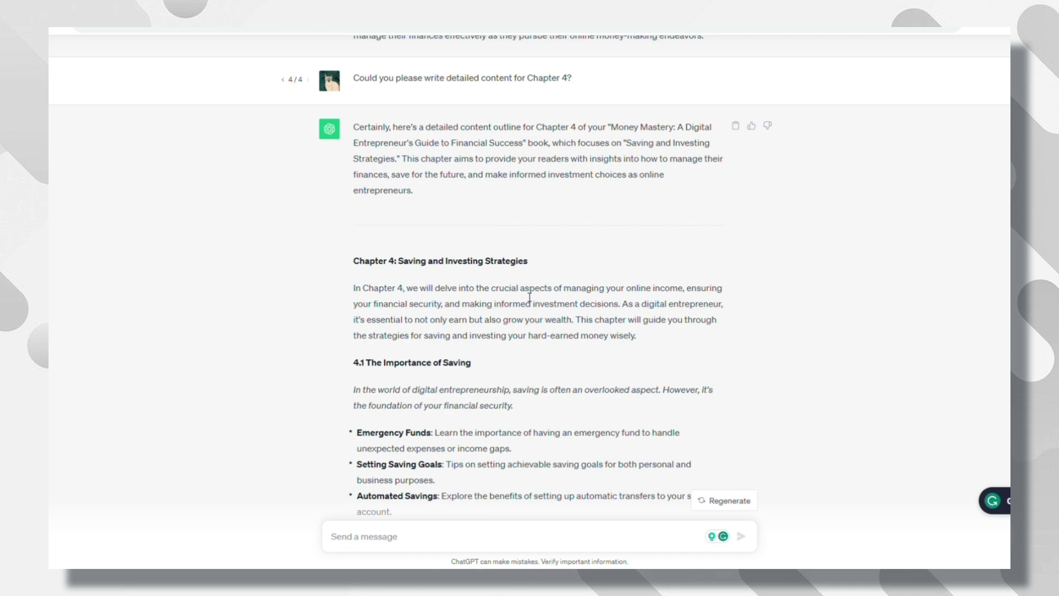
scroll(495, 342, down, 3)
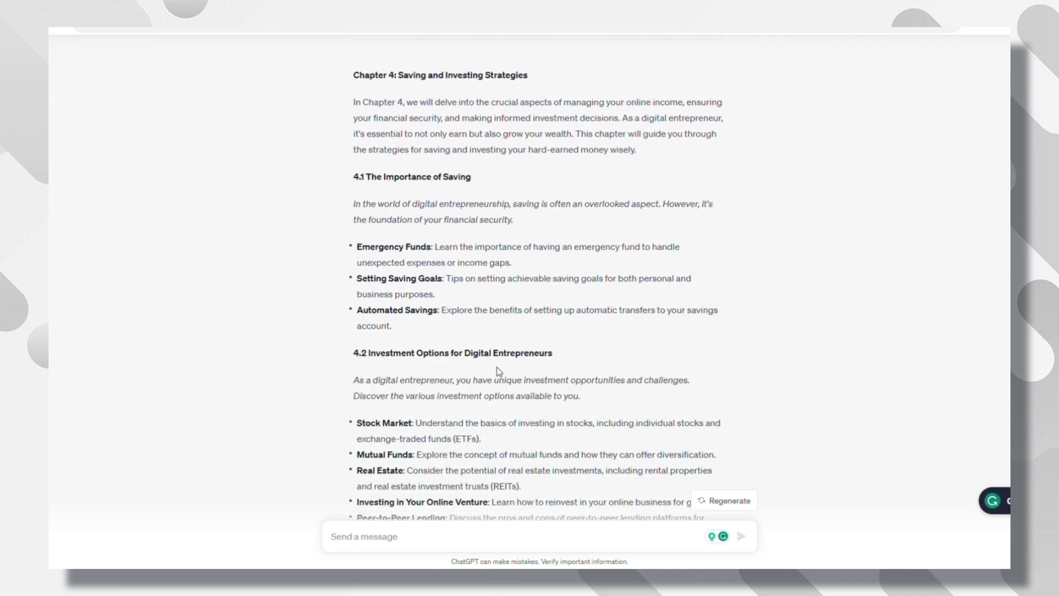
scroll(388, 455, down, 7)
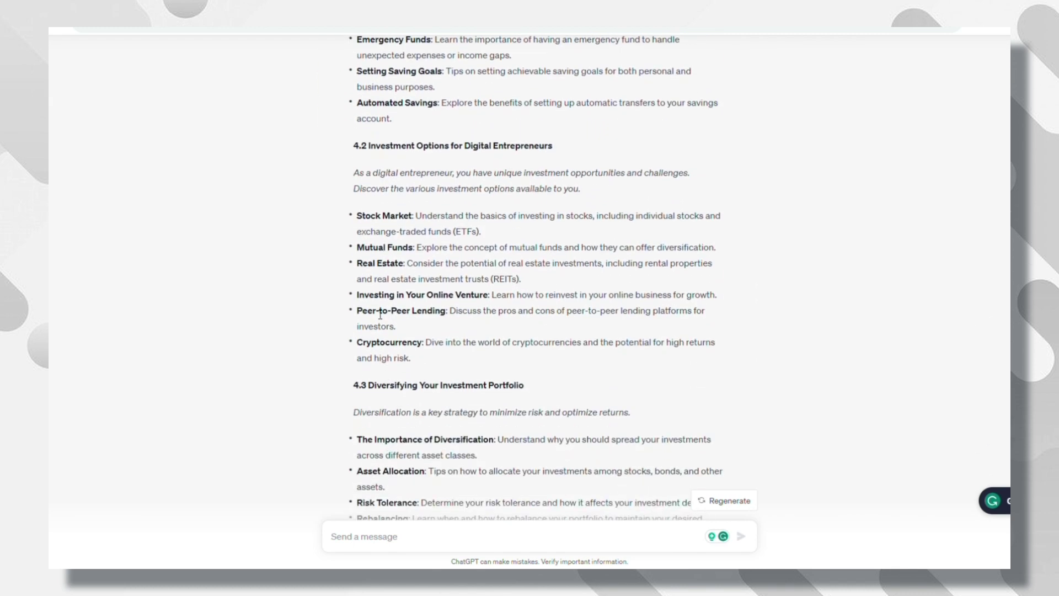
Scroll down the planner template page to its 25 similar social media and blogger planners
scroll(389, 382, down, 1)
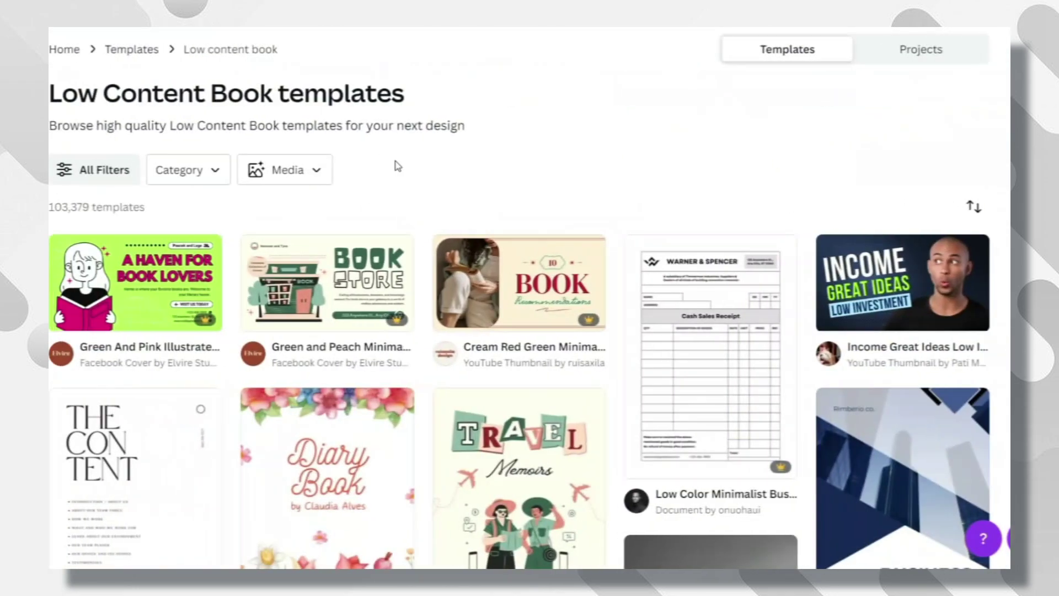
scroll(389, 222, down, 5)
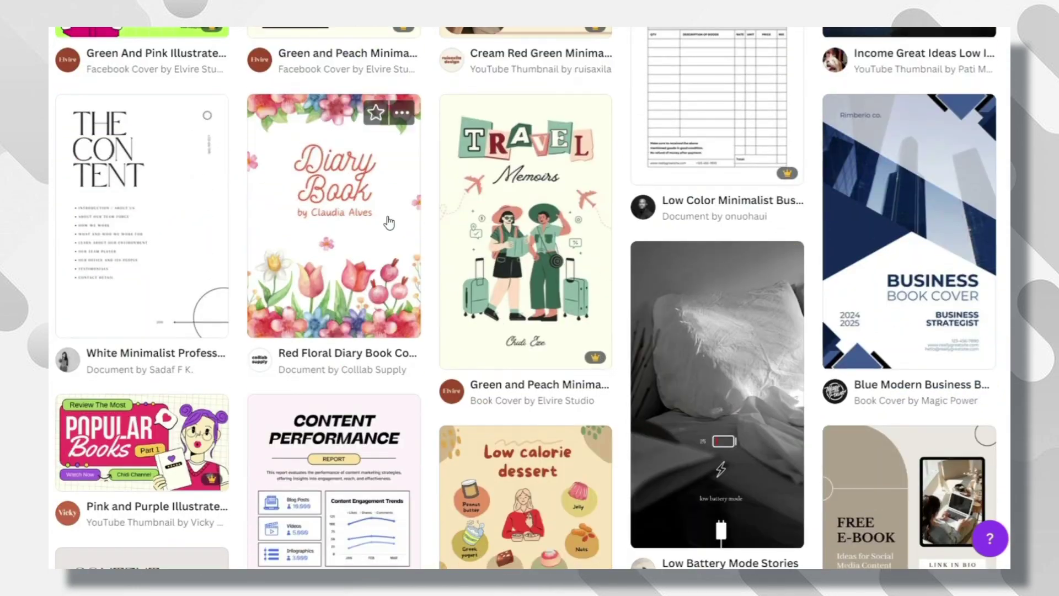
scroll(319, 204, down, 5)
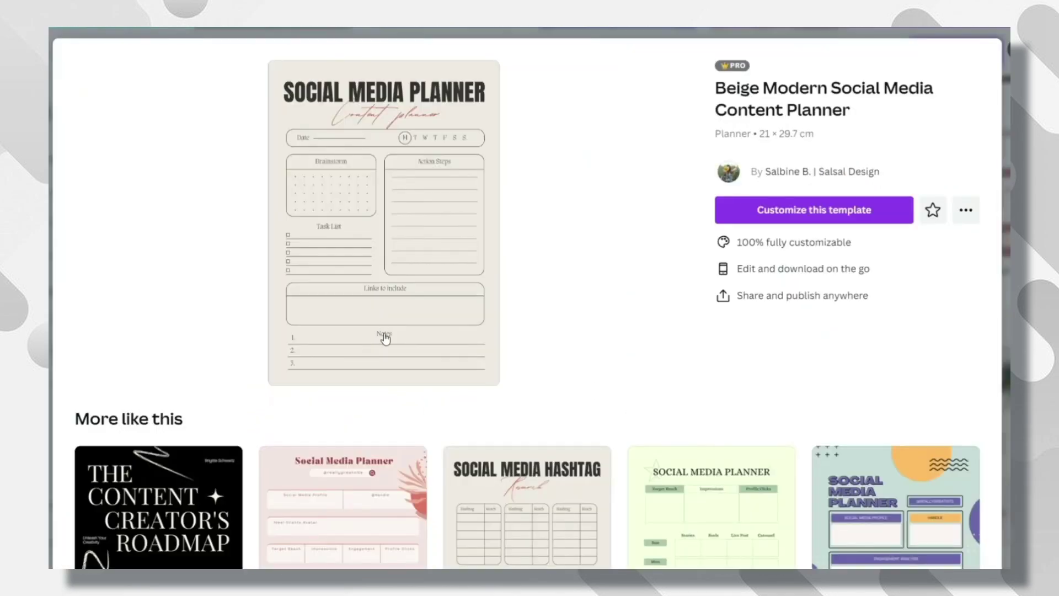
scroll(529, 350, down, 6)
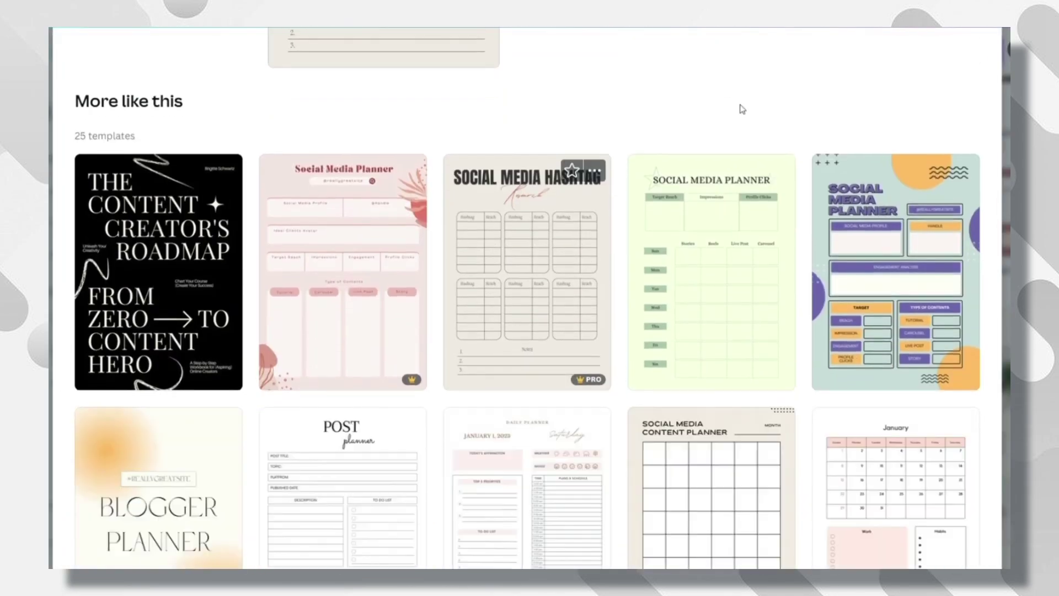